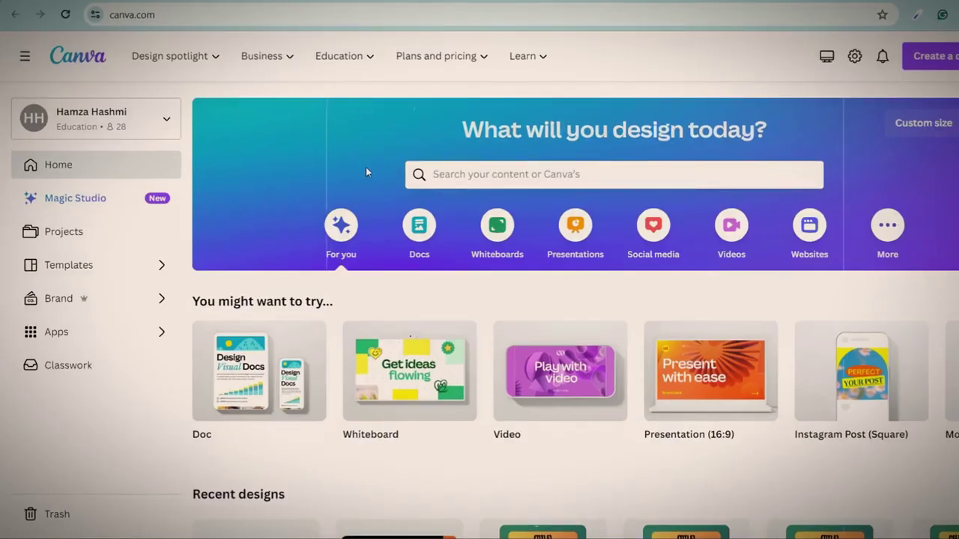
Step: Create a blank video design and find the HeyGen AI Avatars app by searching 'hey'
left_click(549, 387)
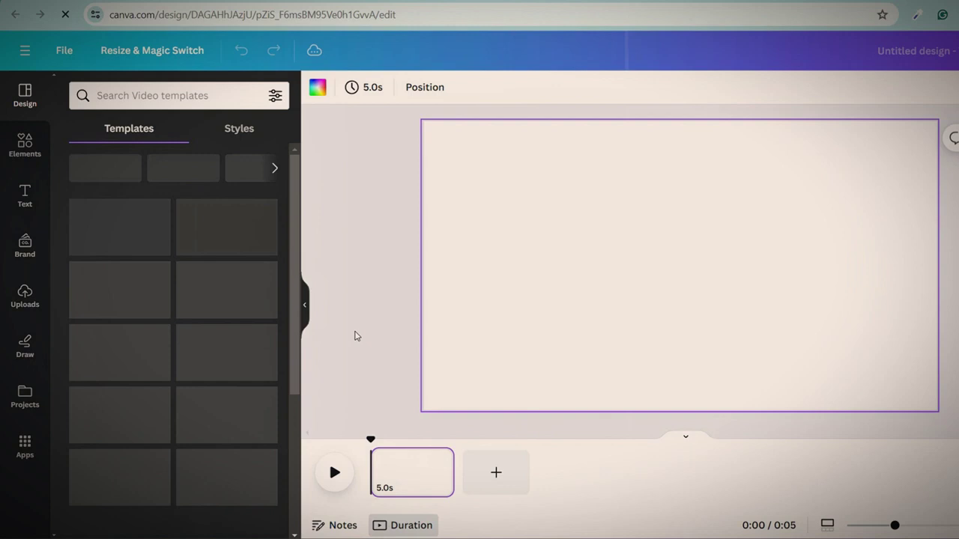
left_click(25, 447)
left_click(129, 95)
type("hey")
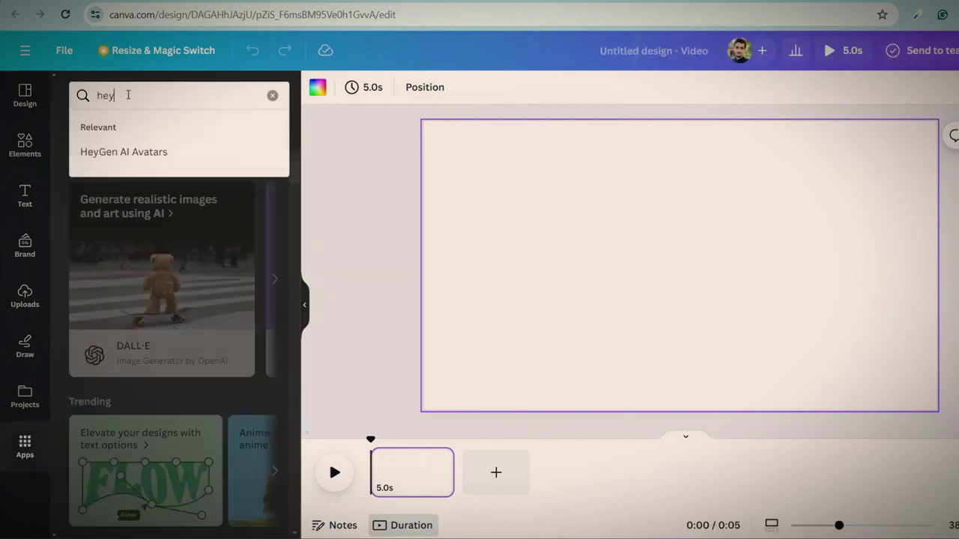
left_click(123, 152)
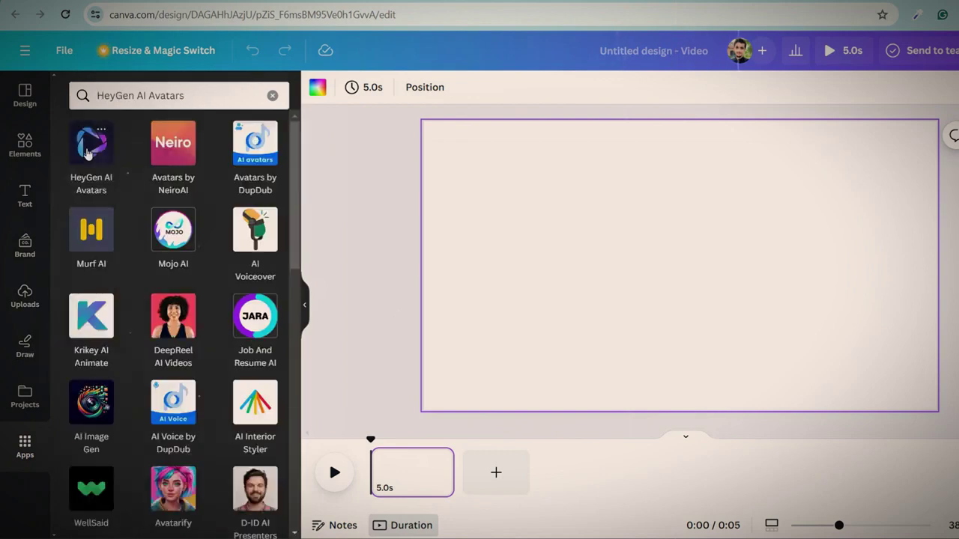
Step: Launch HeyGen AI Avatars, connect a HeyGen account, and begin signing up with email
left_click(89, 153)
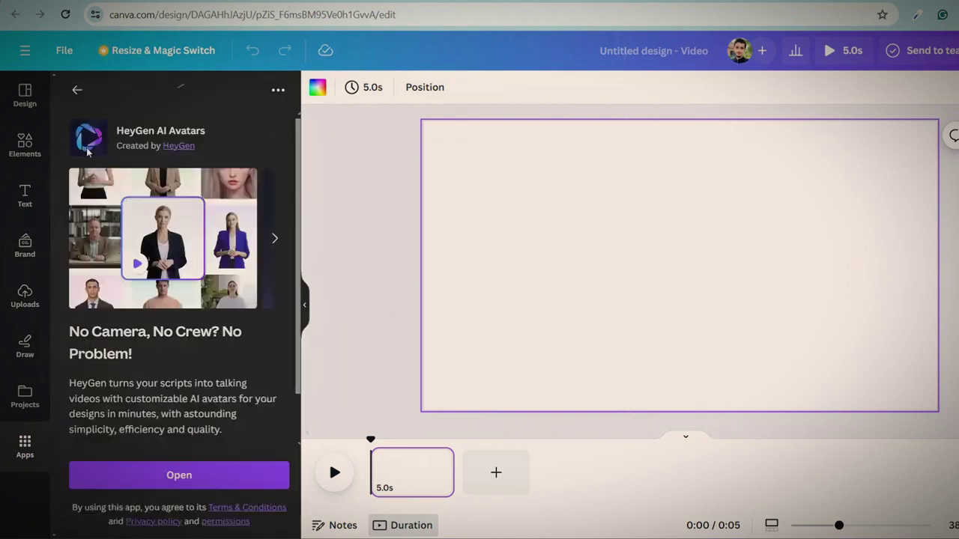
left_click(175, 475)
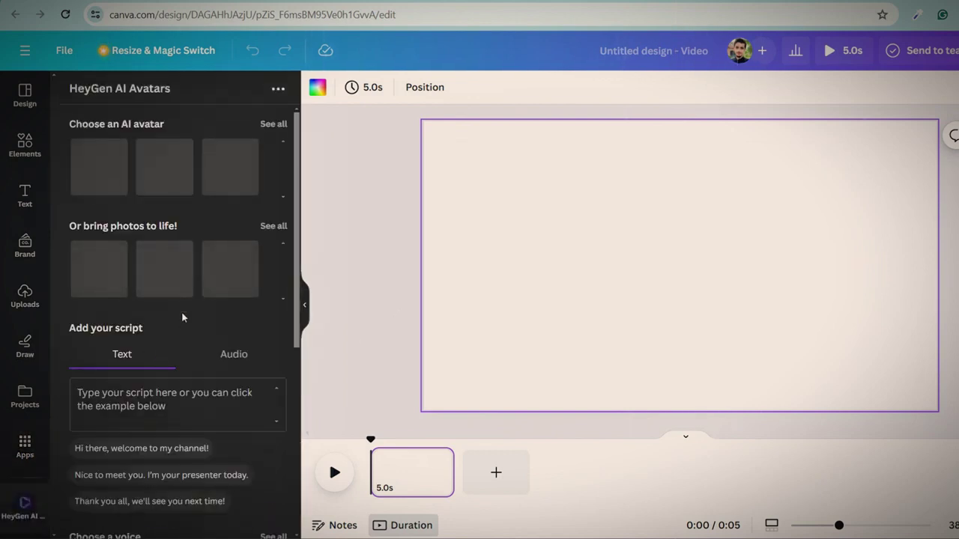
scroll(196, 311, "down", 5)
left_click(217, 488)
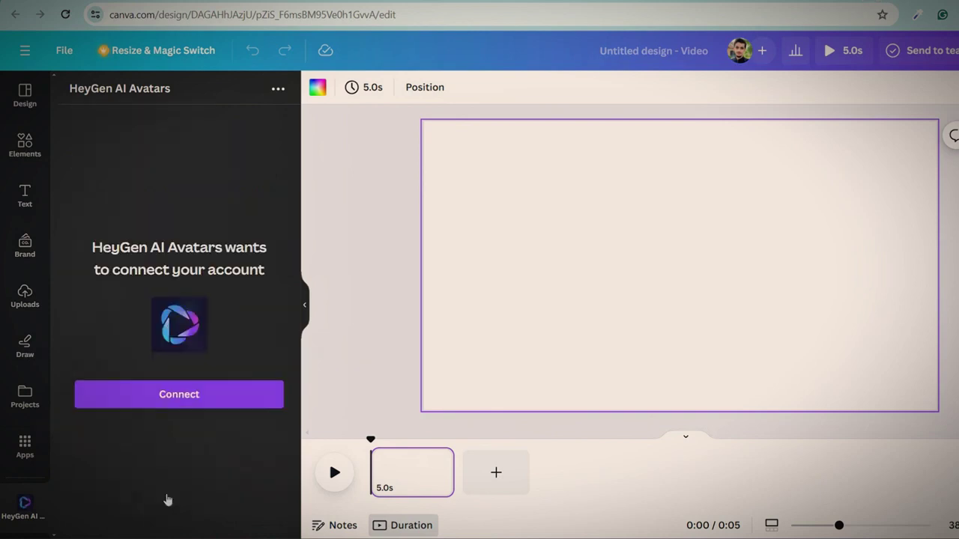
left_click(167, 409)
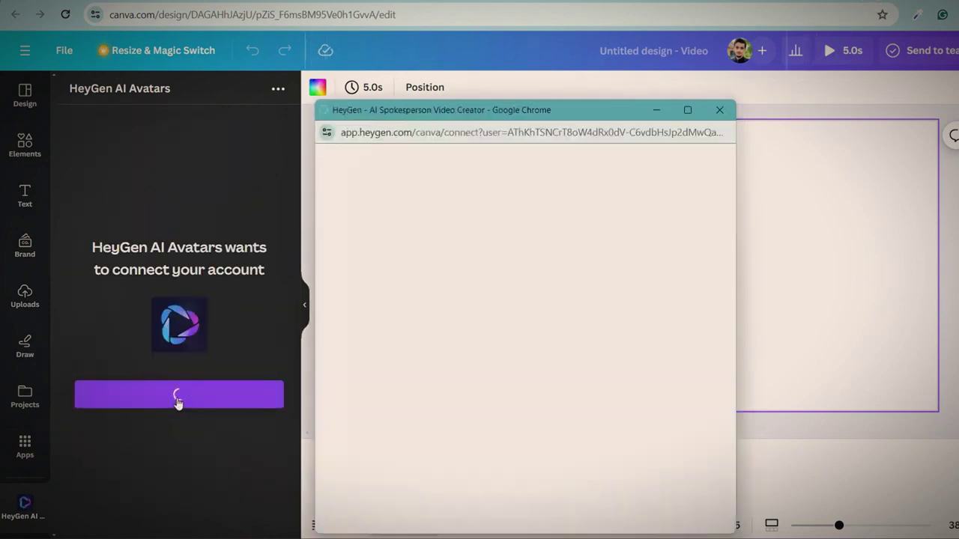
left_click(573, 340)
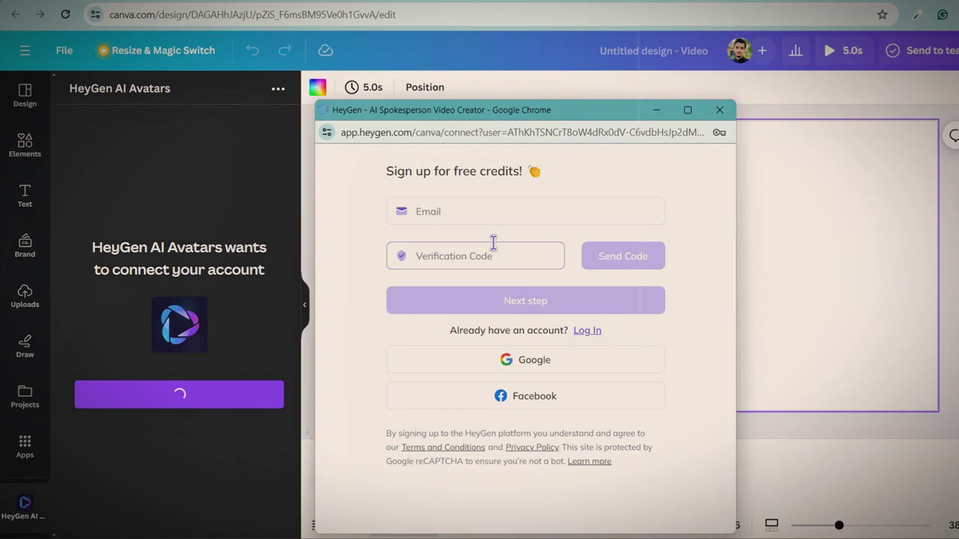
left_click(448, 214)
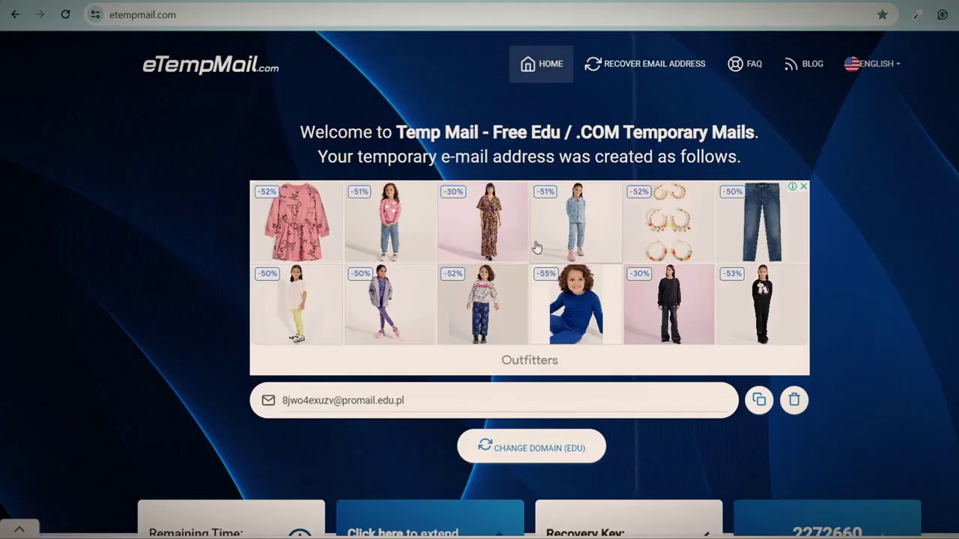
Step: Generate a fresh eTempMail address, paste it into HeyGen's Email field, and request the code
scroll(536, 247, "down", 8)
scroll(585, 278, "up", 8)
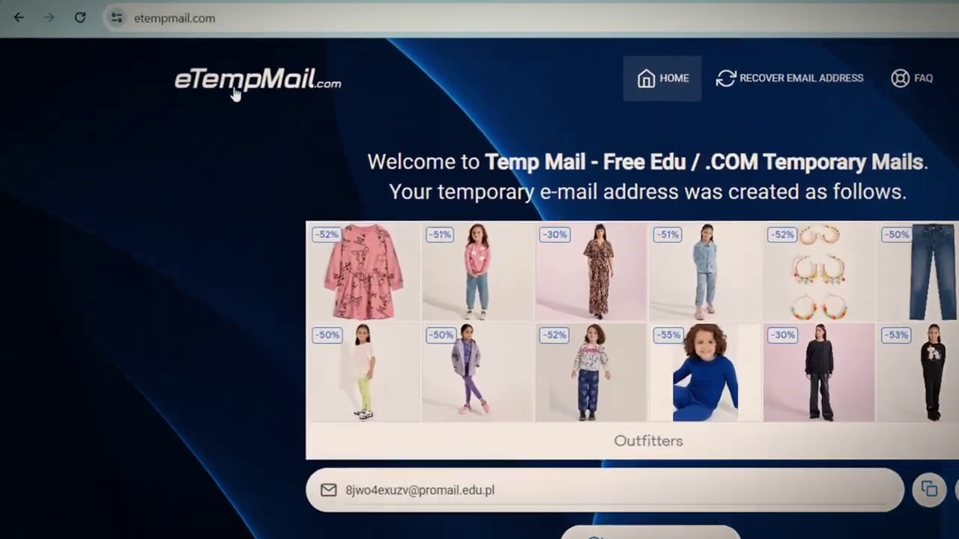
left_click(239, 16)
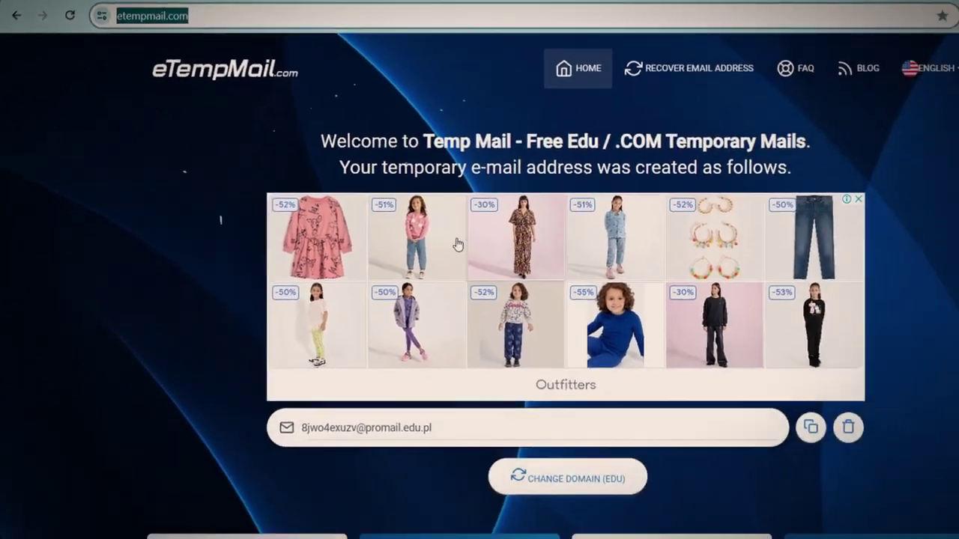
left_click(279, 153)
scroll(768, 322, "down", 1)
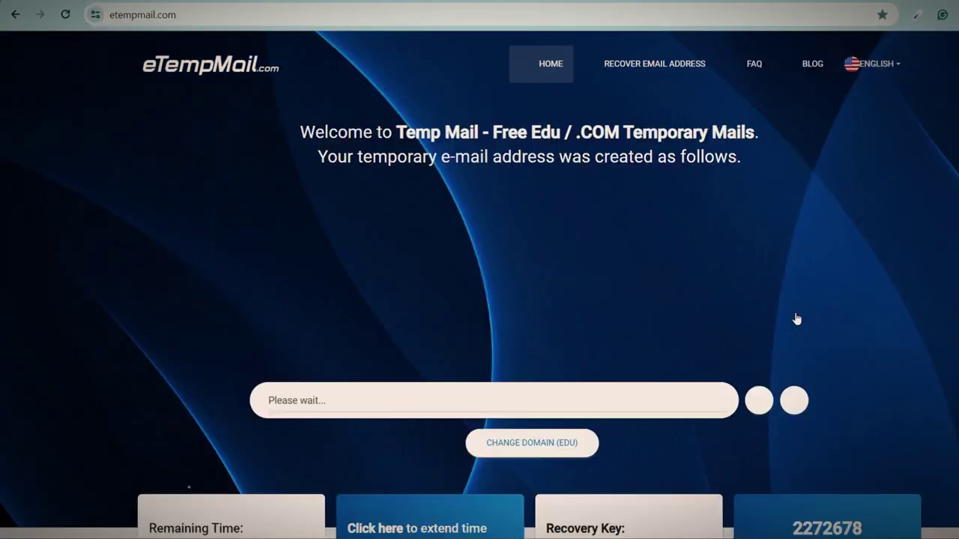
scroll(797, 317, "down", 2)
left_click_drag(396, 215, 282, 215)
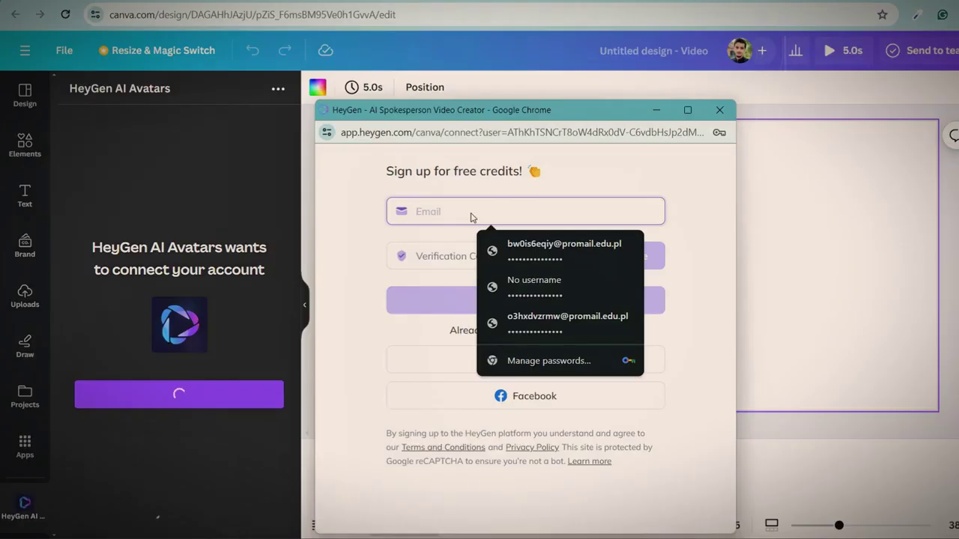
key("ctrl+v")
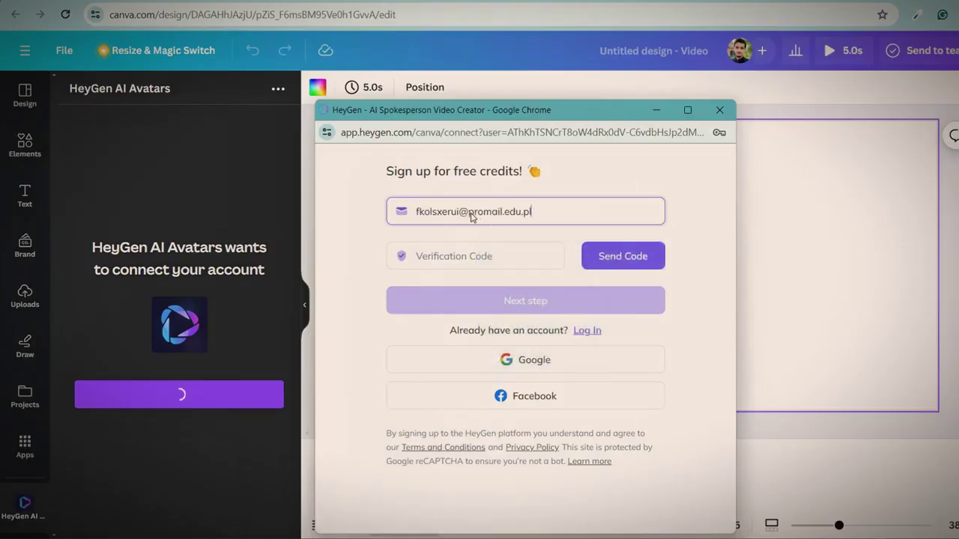
left_click(623, 255)
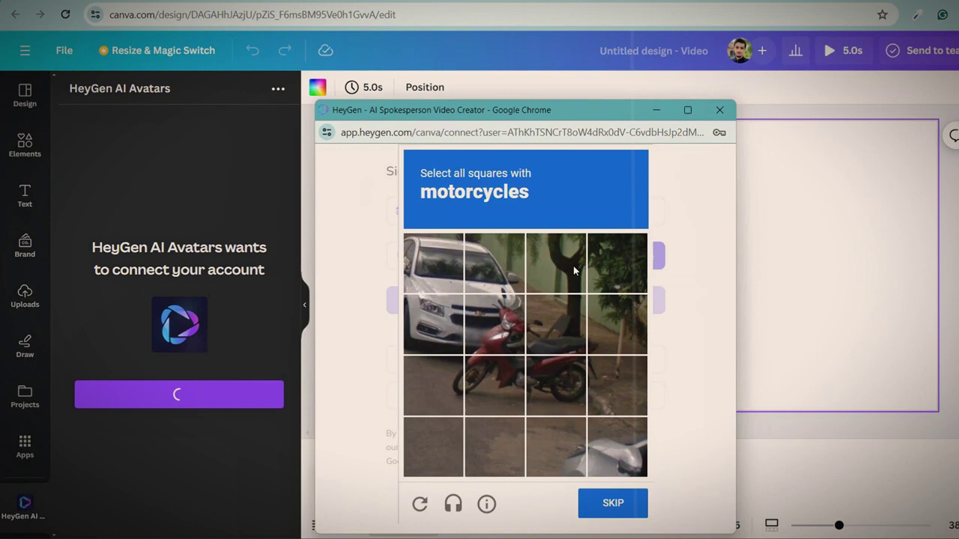
Step: Solve the reCAPTCHA by marking all the motorcycle tiles and submitting
left_click(494, 323)
left_click(556, 323)
left_click(556, 385)
left_click(494, 385)
left_click(433, 385)
left_click(618, 385)
left_click(617, 323)
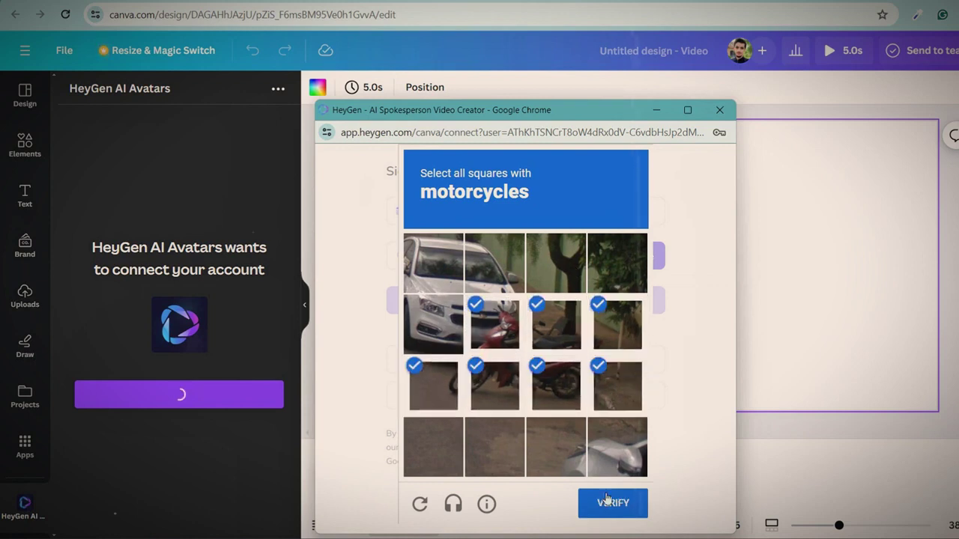
left_click(612, 503)
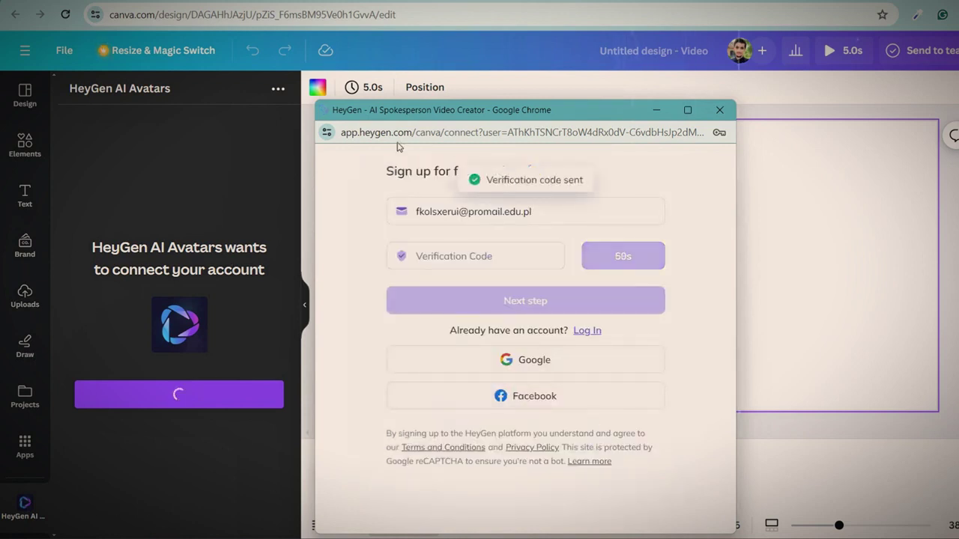
Step: Open the HeyGen verification email in the eTempMail inbox and copy its code
key("alt+Tab")
scroll(395, 249, "down", 5)
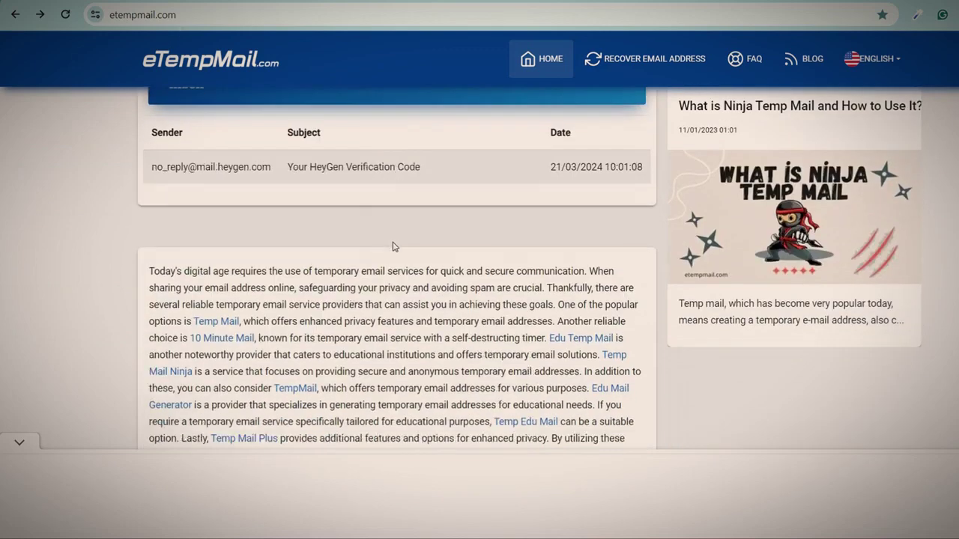
left_click(366, 175)
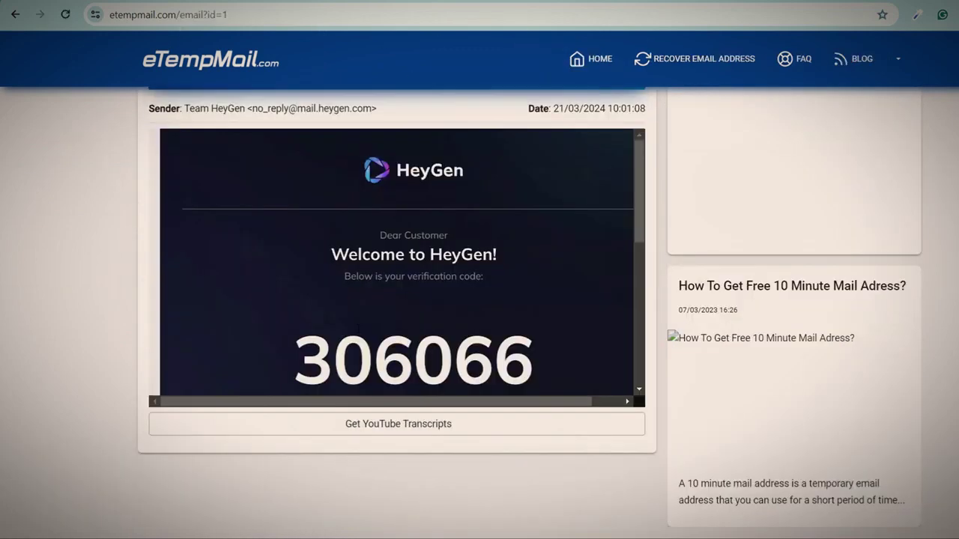
scroll(397, 262, "down", 2)
left_click_drag(293, 266, 543, 286)
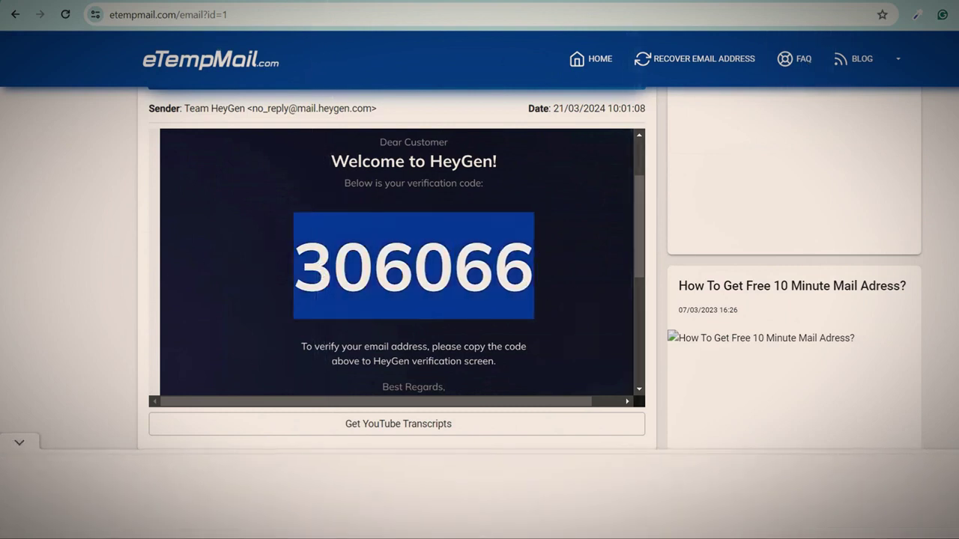
Step: Give the HeyGen account Chrome's suggested strong password and save it in the browser
key("alt+Tab")
left_click(440, 248)
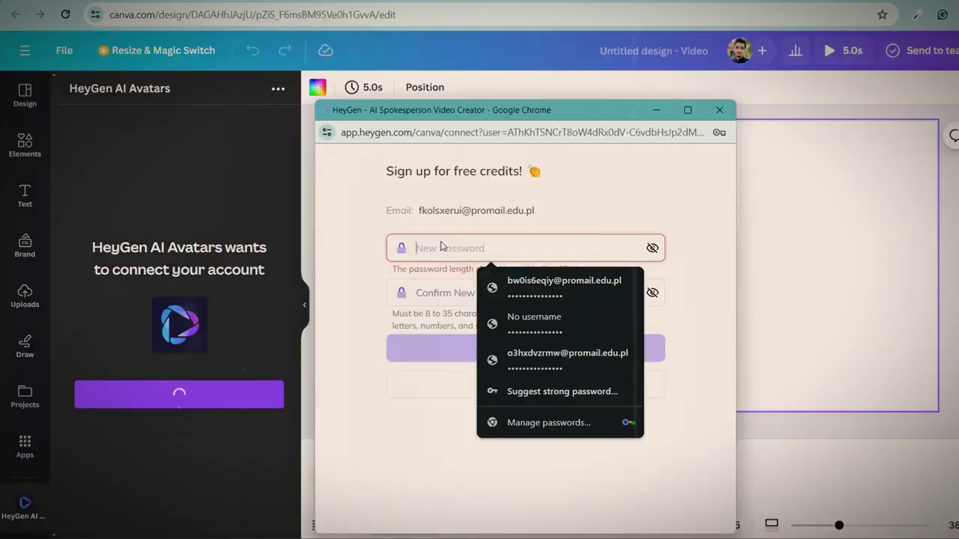
left_click(541, 397)
left_click(576, 282)
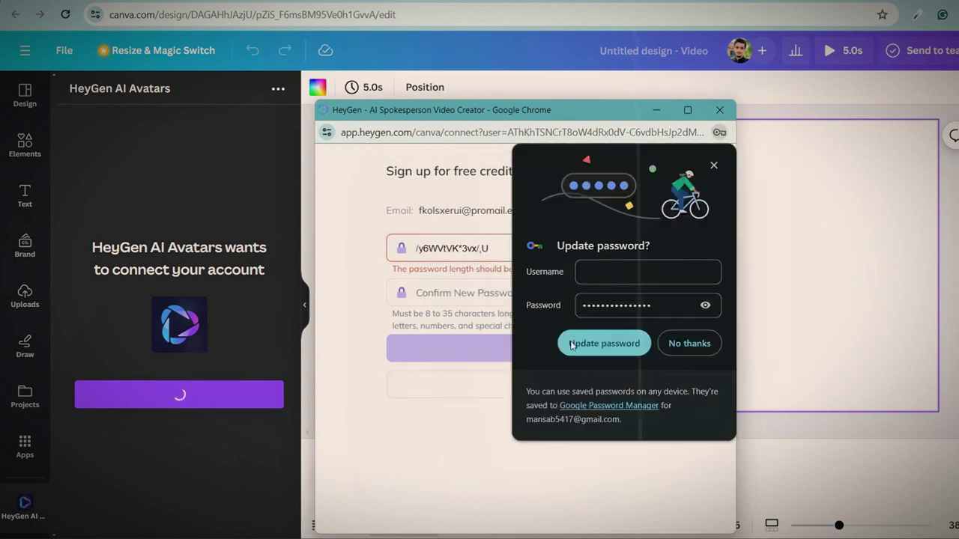
left_click(606, 345)
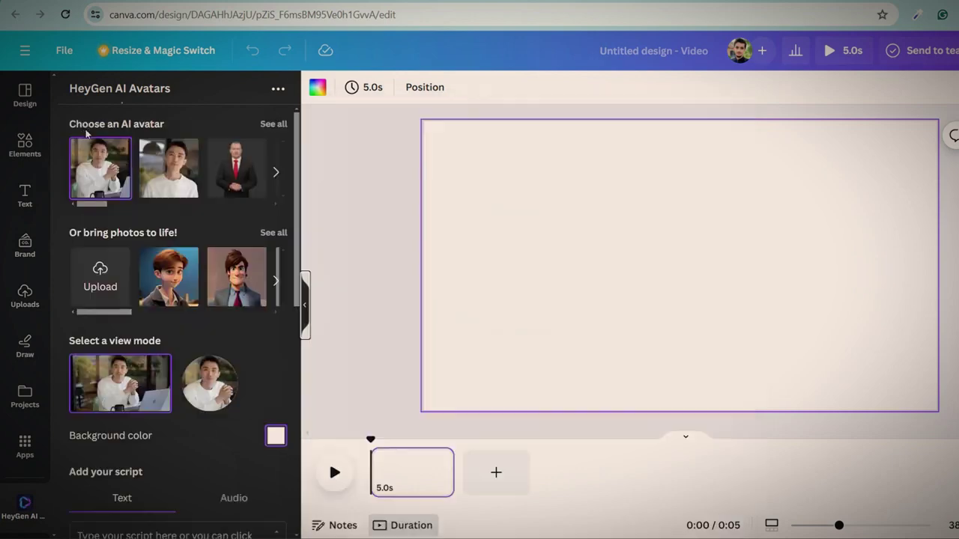
Step: Browse the Male, Female and All avatar lists, then choose the man in the dark jacket
left_click(272, 127)
scroll(185, 272, "down", 10)
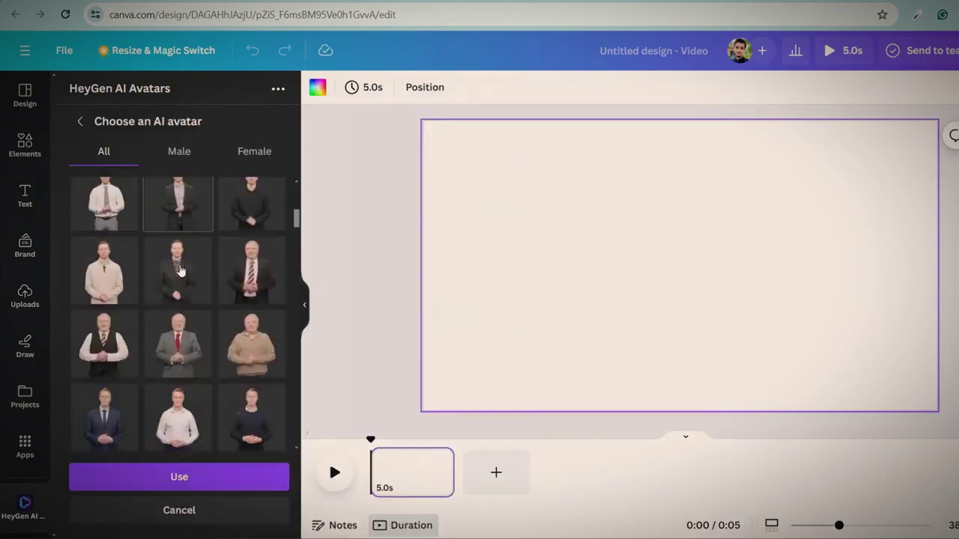
left_click(179, 152)
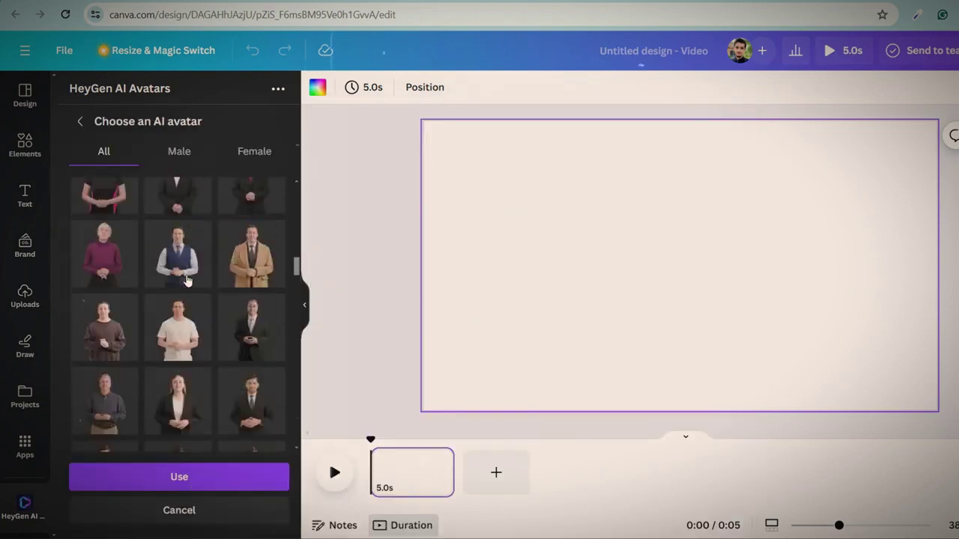
left_click(255, 152)
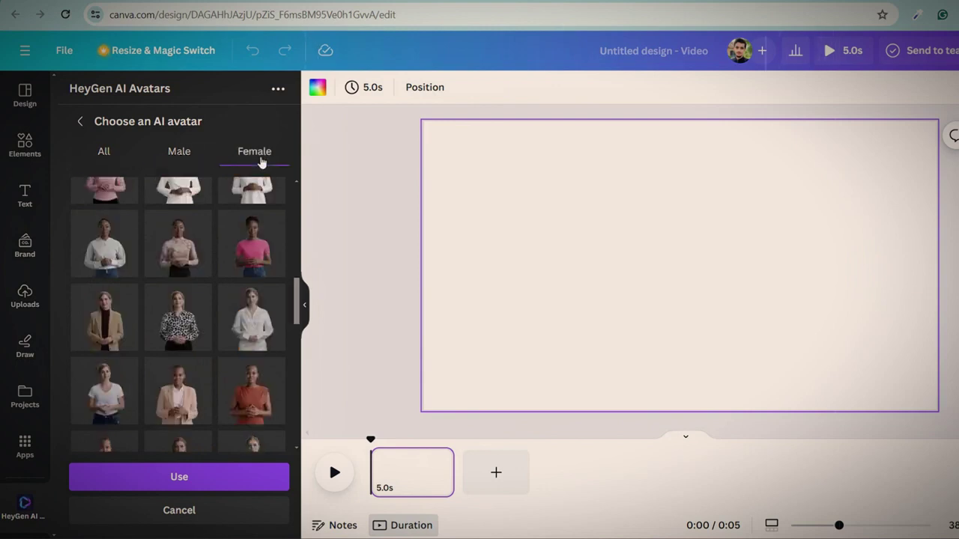
left_click(112, 160)
scroll(194, 257, "down", 1)
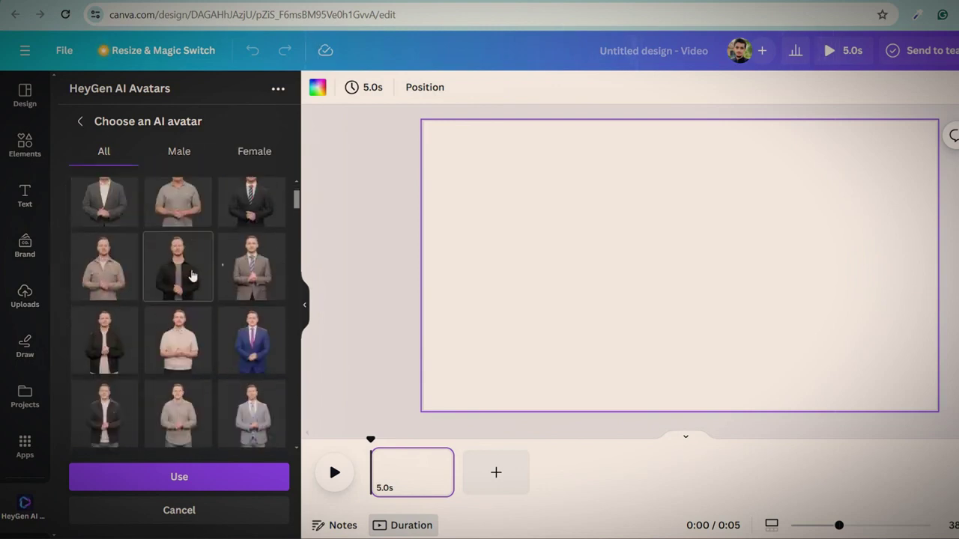
left_click(193, 478)
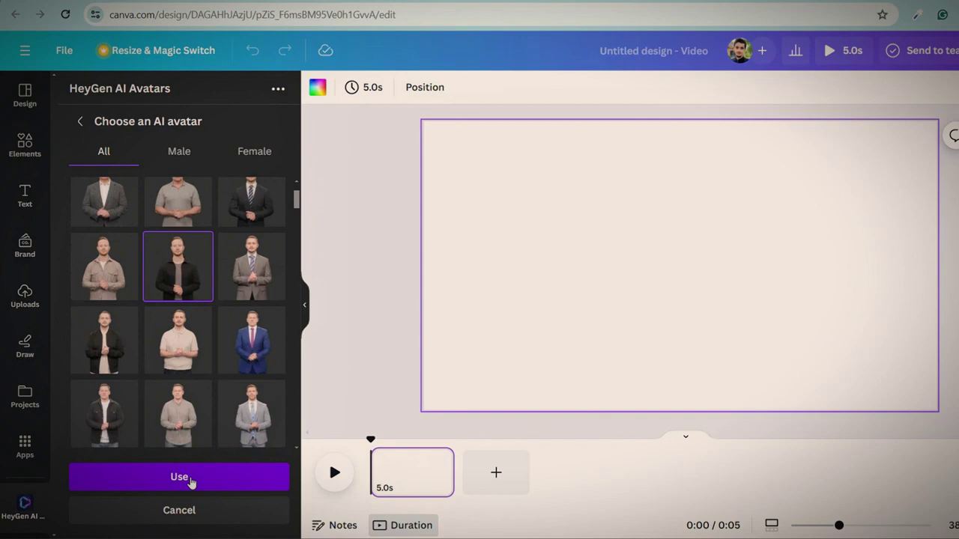
left_click(180, 478)
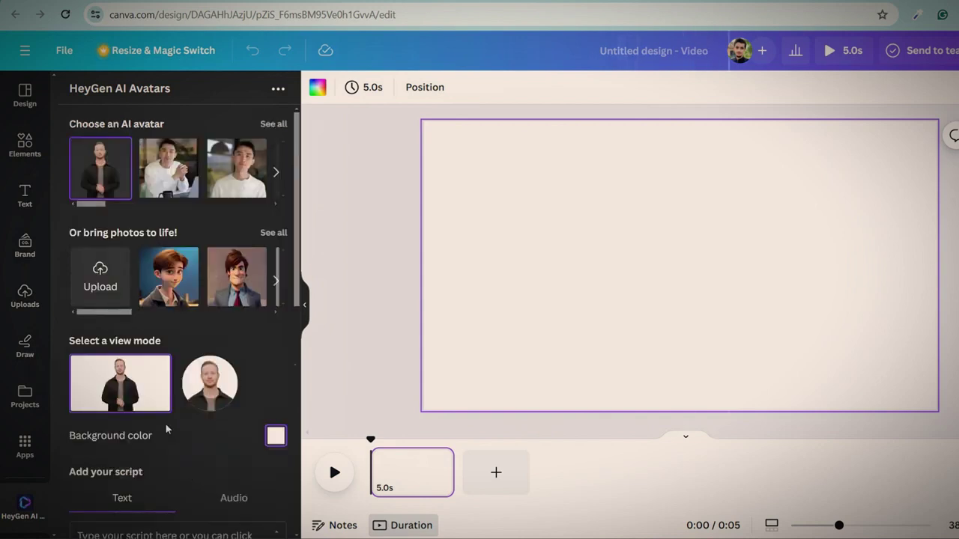
Step: Set the avatar's background colour to light blue (95, 143, 206)
scroll(166, 429, "down", 1)
left_click(276, 343)
left_click(321, 391)
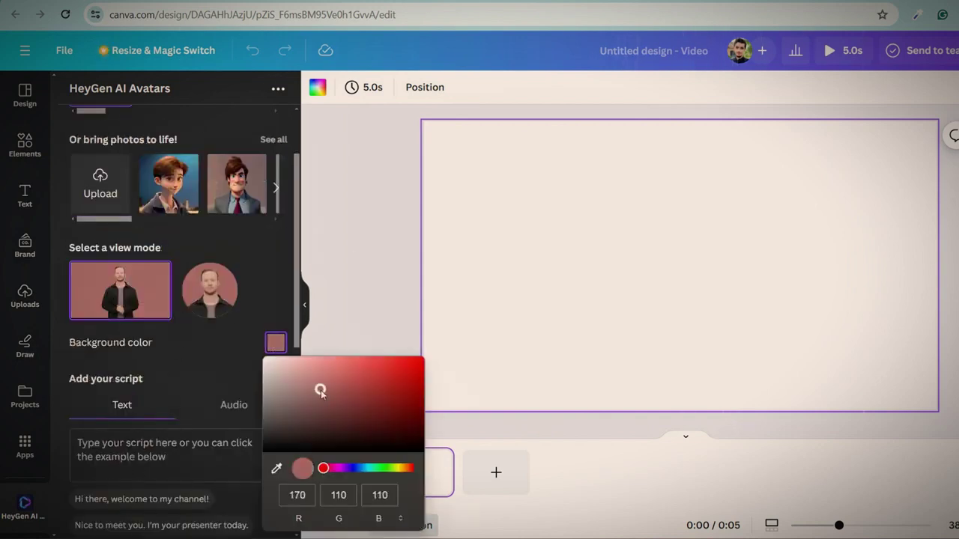
left_click_drag(321, 390, 355, 387)
left_click_drag(327, 468, 360, 467)
left_click(345, 374)
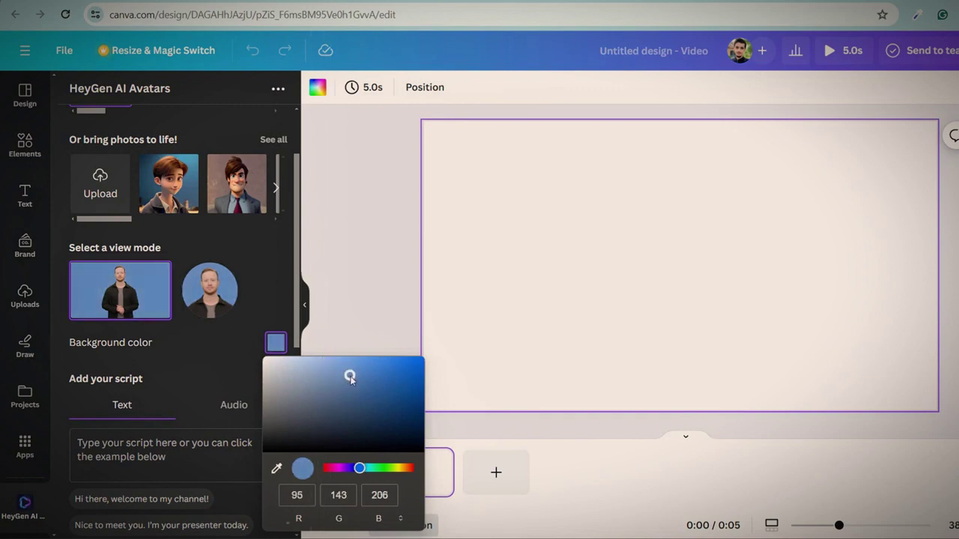
left_click(212, 355)
Step: Paste the tutorial-intro script, ending 'avatar like this.', into the Text script box
scroll(211, 358, "down", 2)
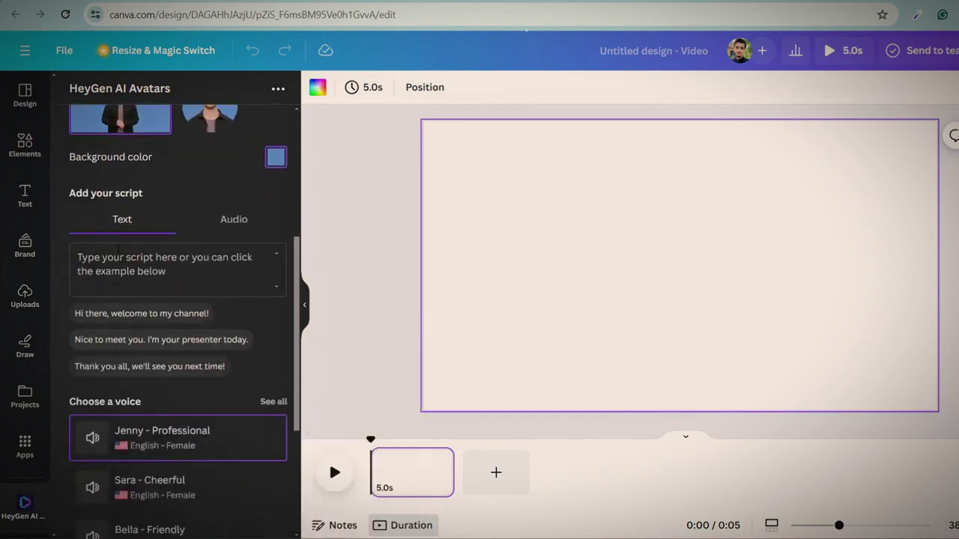
left_click(221, 221)
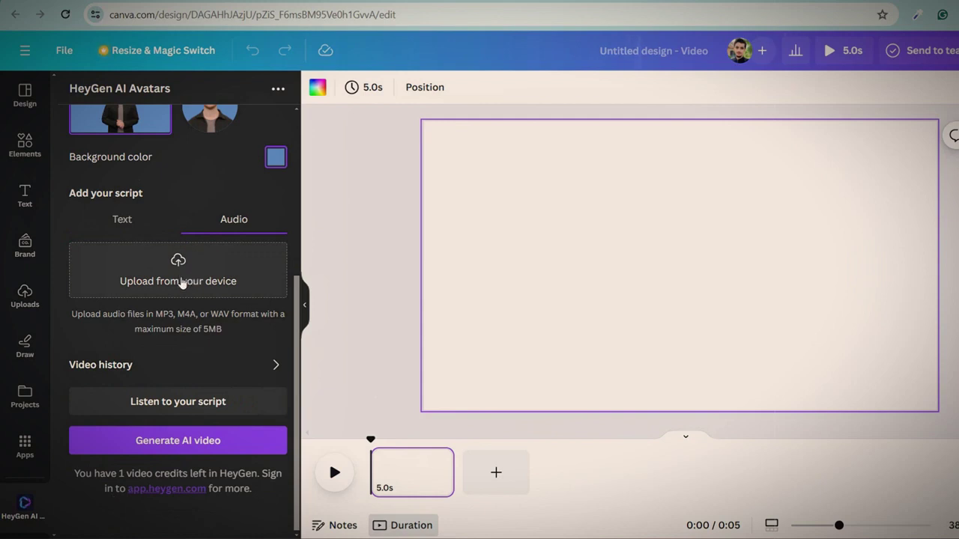
left_click(121, 221)
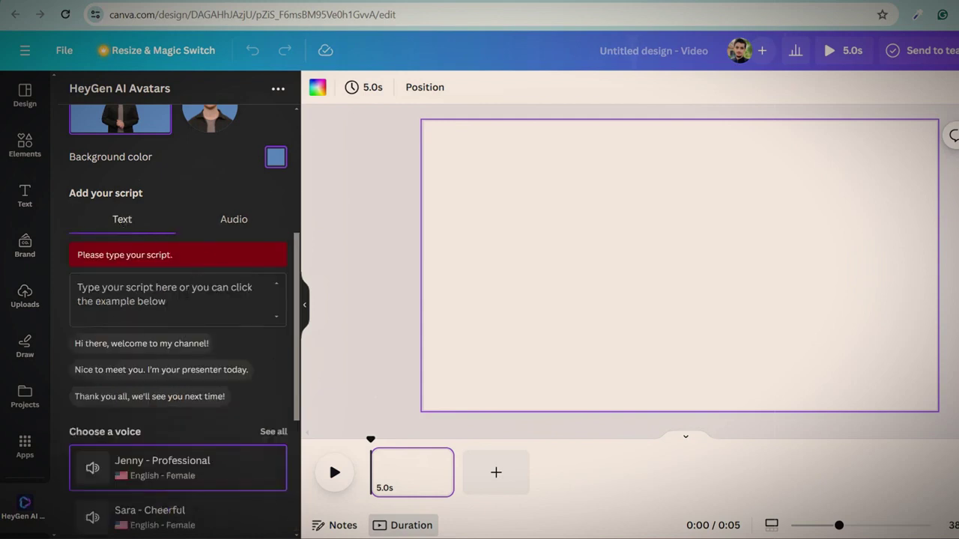
key("ctrl+v")
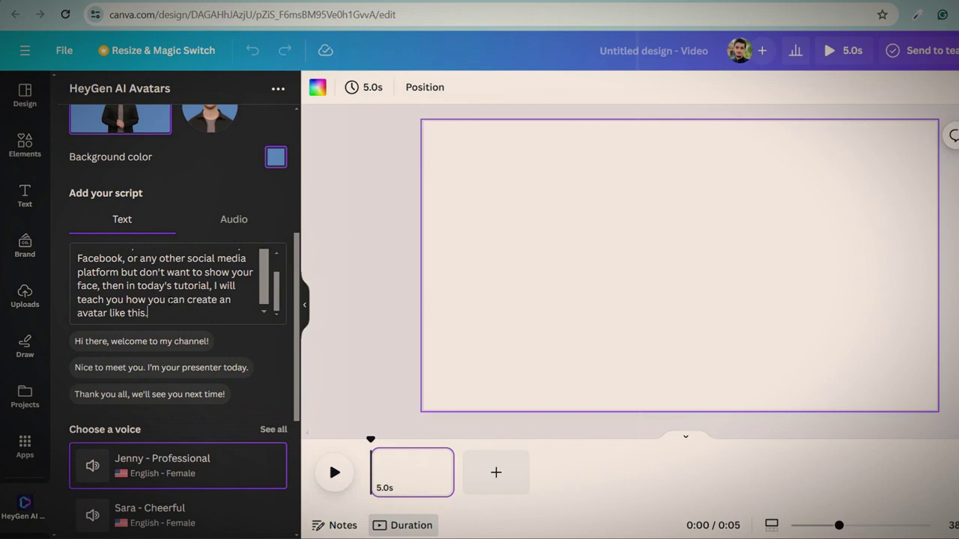
Step: Choose Ryan - Professional as the avatar's voice and start generating the video
left_click(272, 429)
scroll(100, 300, "down", 2)
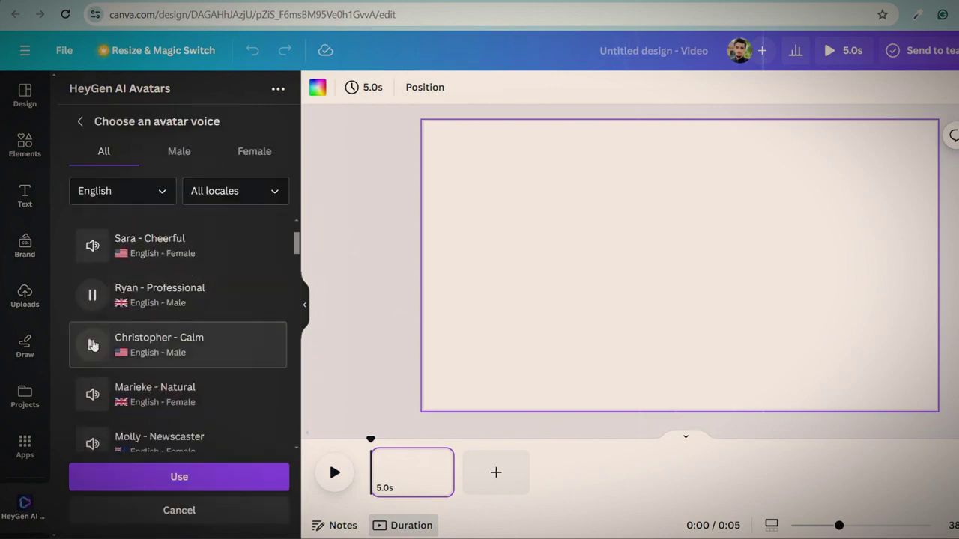
scroll(150, 304, "up", 1)
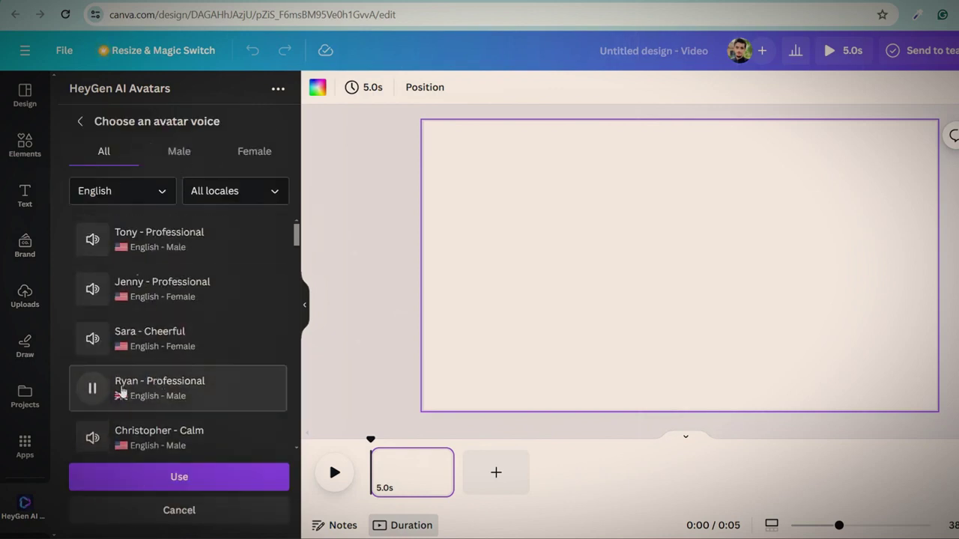
scroll(174, 389, "down", 1)
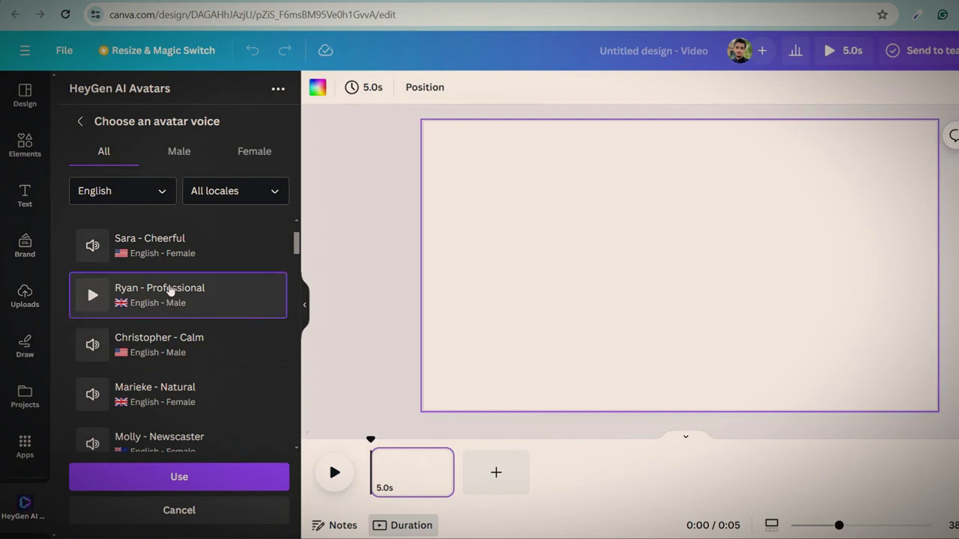
left_click(176, 478)
left_click(176, 442)
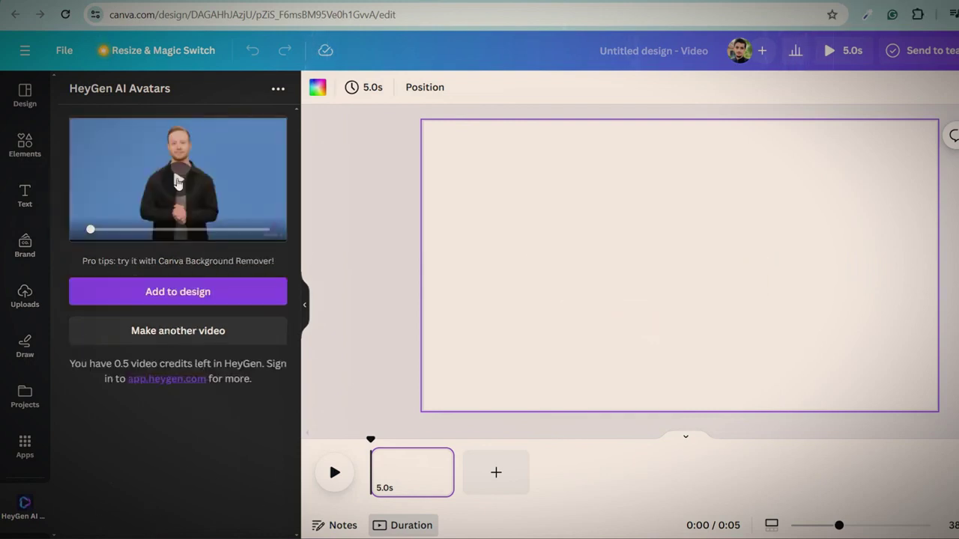
Step: Add the generated 14.6 s avatar video, stretch it to fill the page, and preview it
left_click(174, 296)
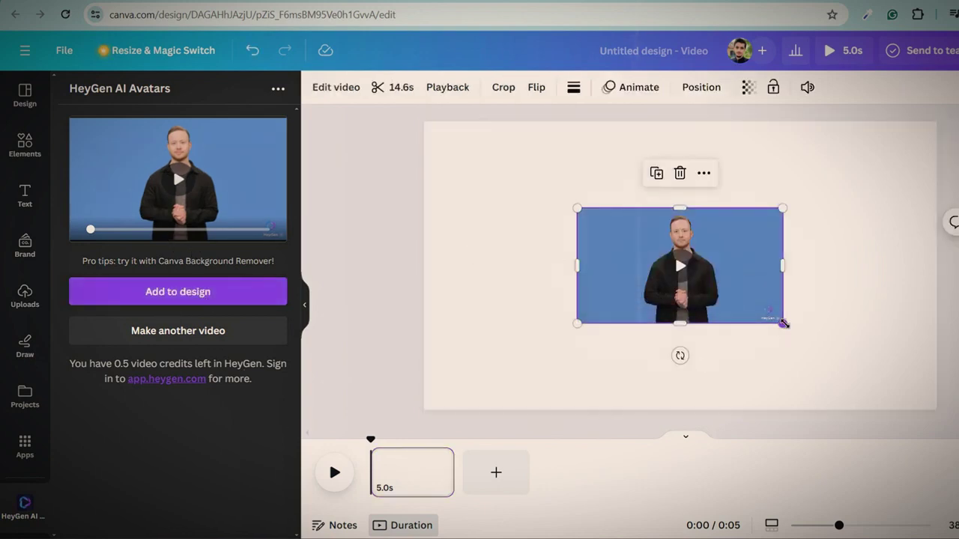
left_click_drag(782, 326, 928, 427)
left_click_drag(577, 209, 424, 123)
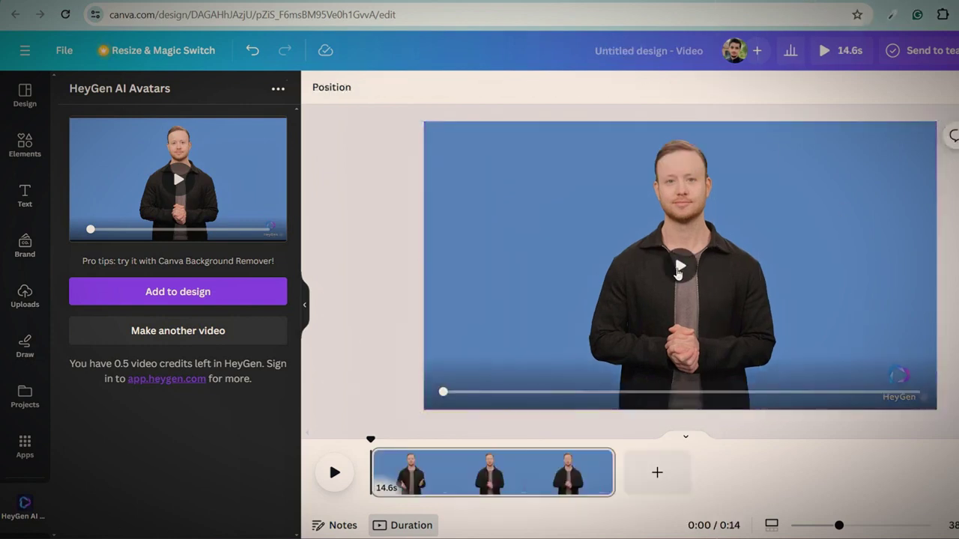
left_click(678, 270)
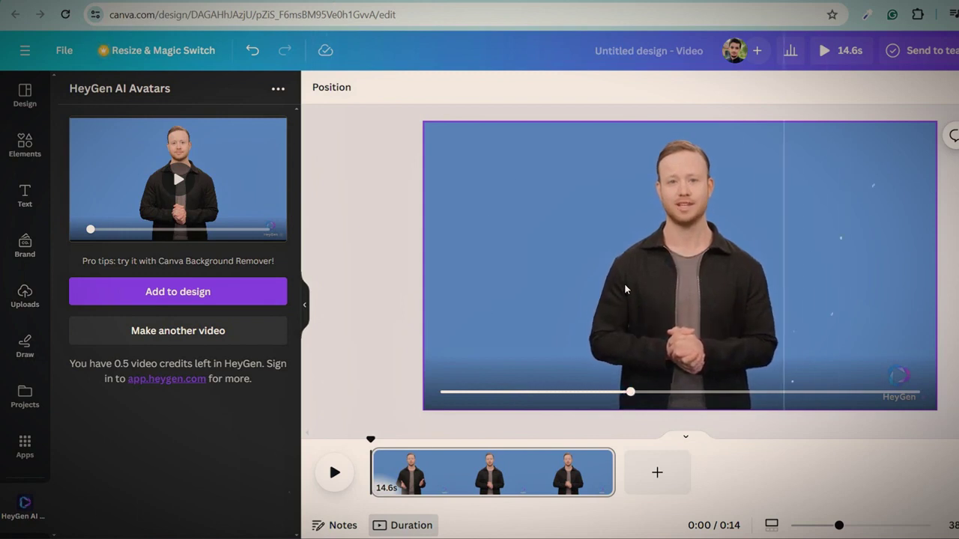
left_click(572, 297)
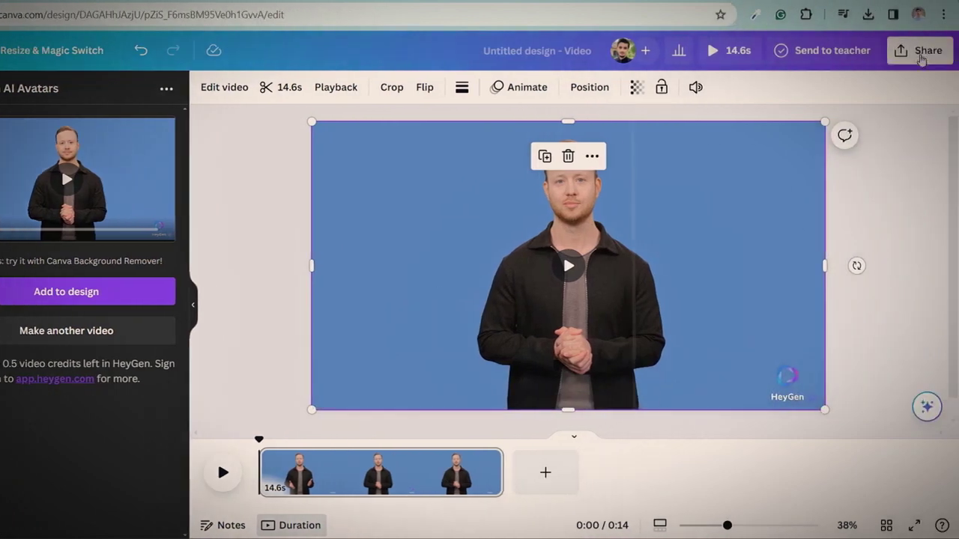
Step: Download the design as an MP4 video, then reselect the avatar clip
left_click(920, 53)
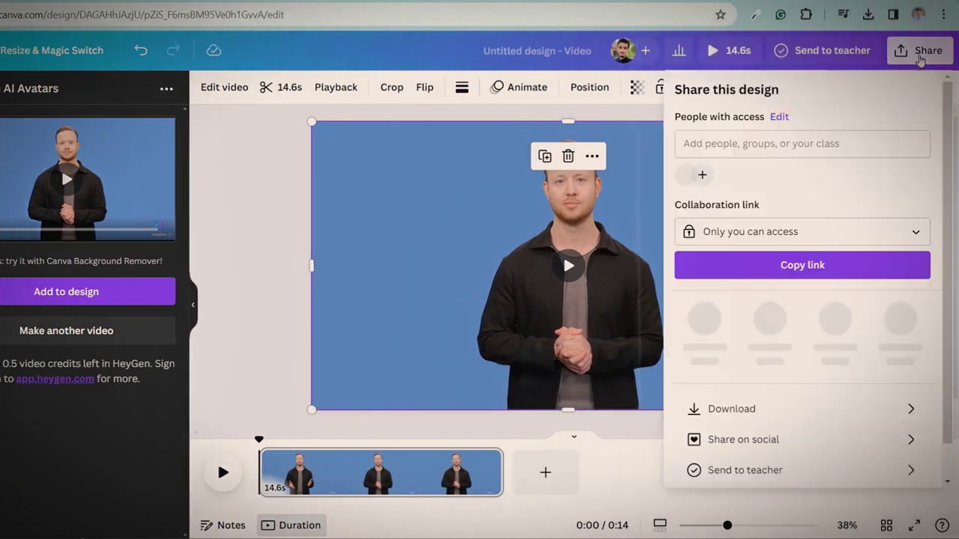
left_click(830, 405)
left_click(790, 281)
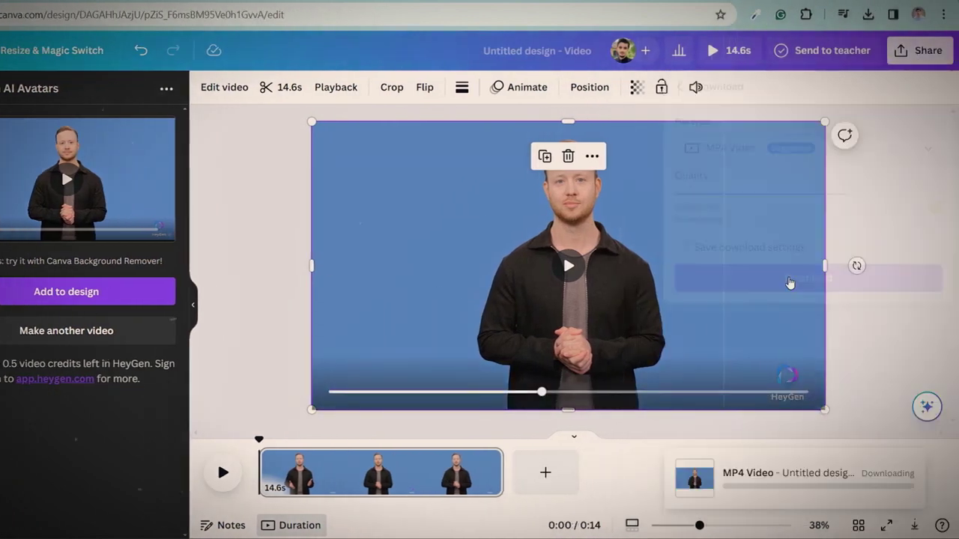
key("Escape")
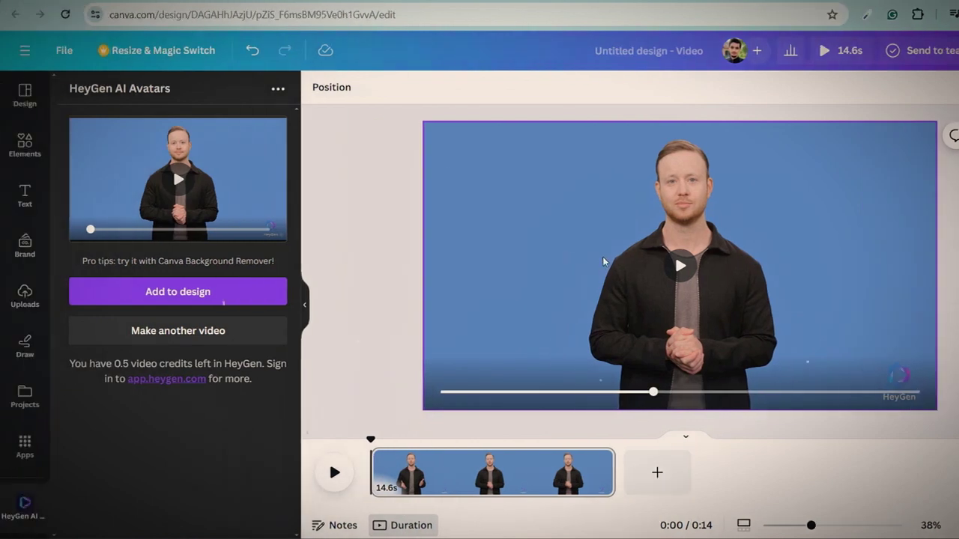
left_click(604, 261)
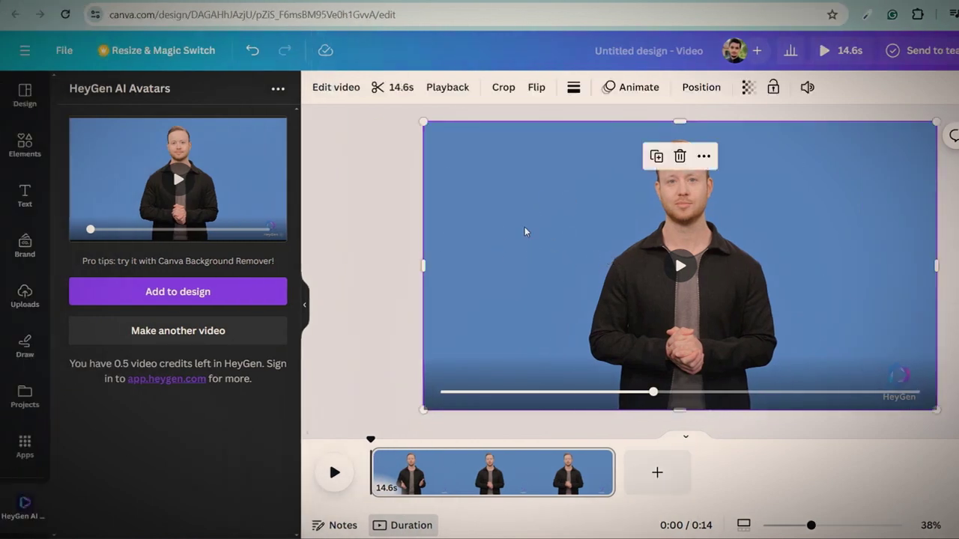
Step: Apply Background Remover to the avatar clip to strip its blue backdrop
left_click(333, 87)
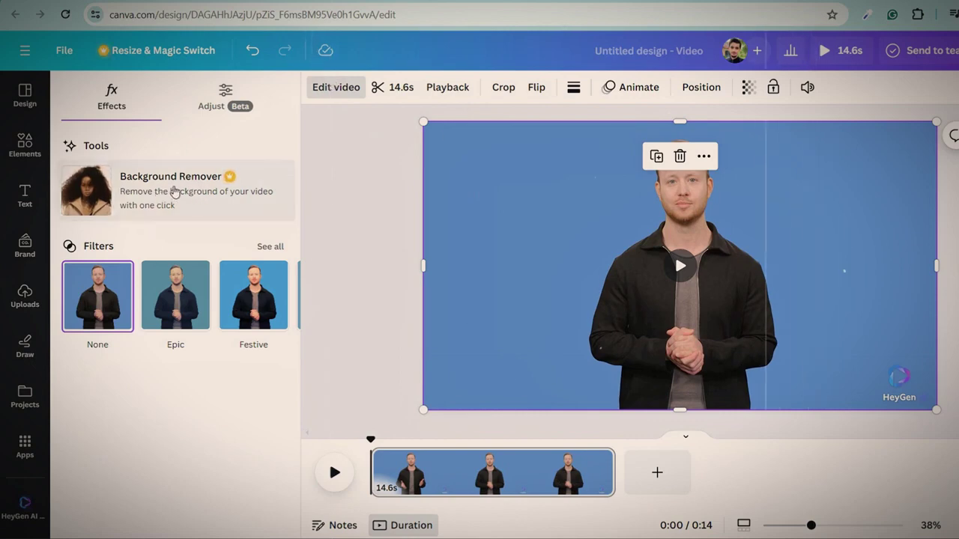
left_click(174, 191)
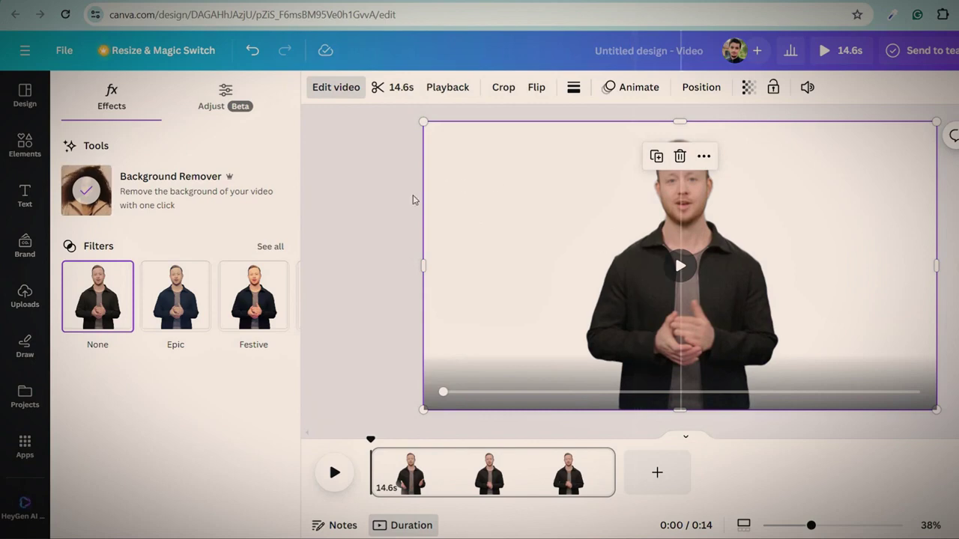
Step: Add the uploaded news-studio image, stretch it over the canvas, send it behind the presenter, and preview
left_click(19, 305)
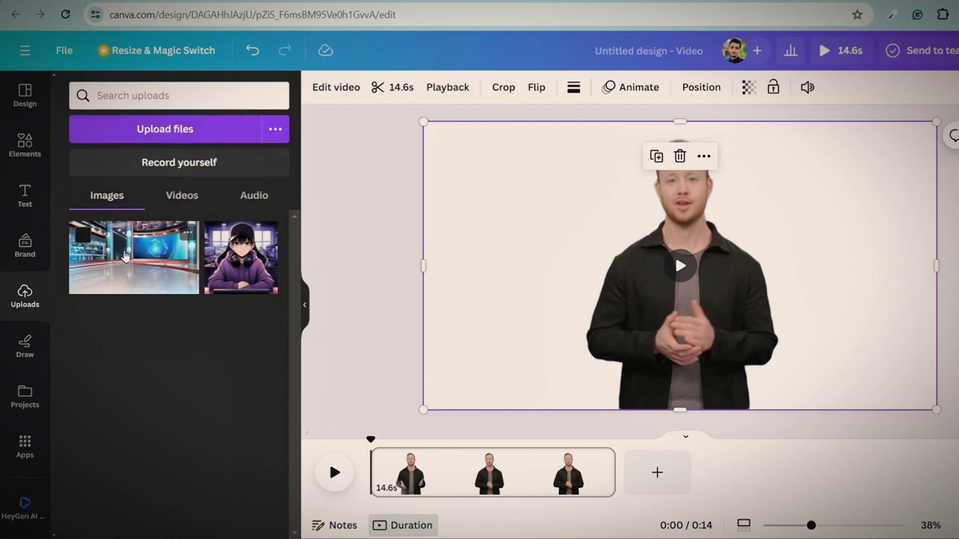
left_click(128, 256)
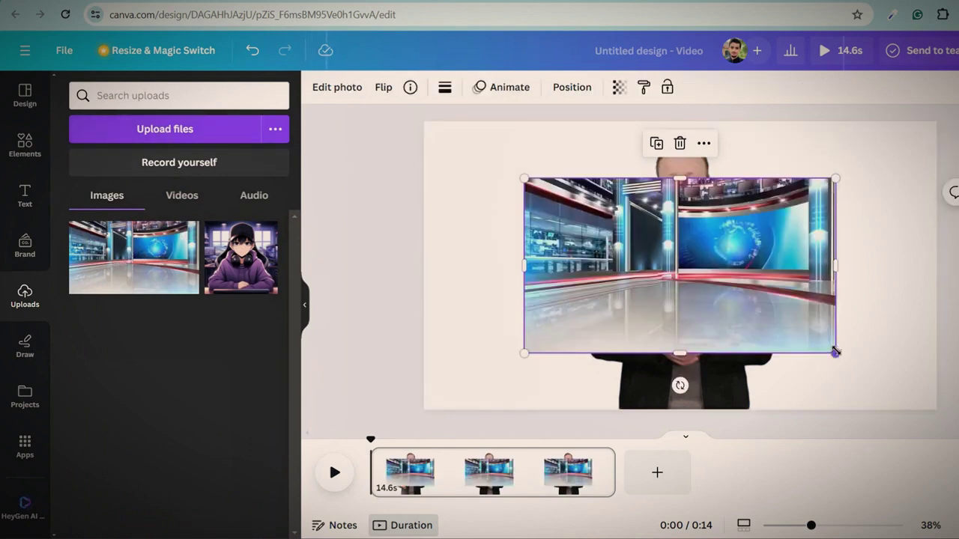
left_click_drag(835, 350, 935, 408)
left_click_drag(519, 176, 423, 121)
left_click(570, 87)
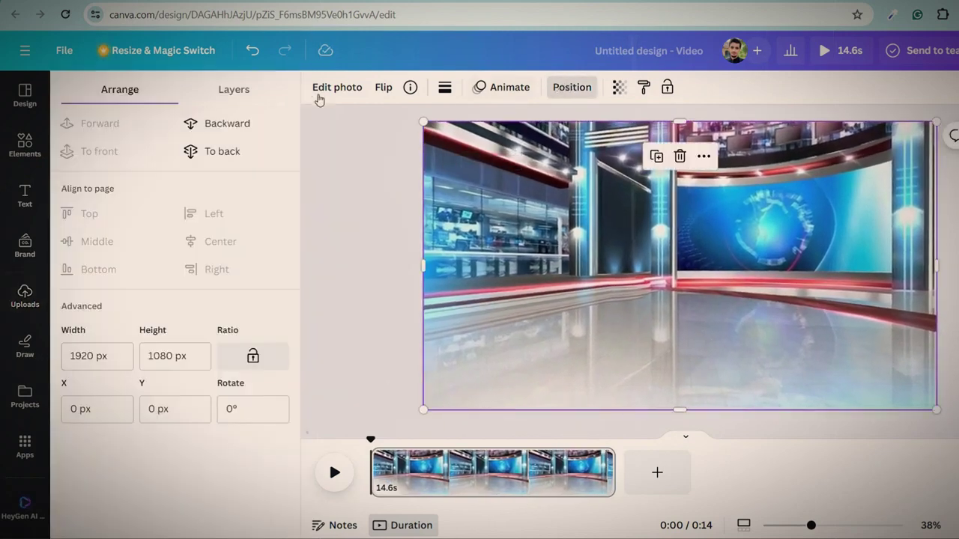
left_click(236, 131)
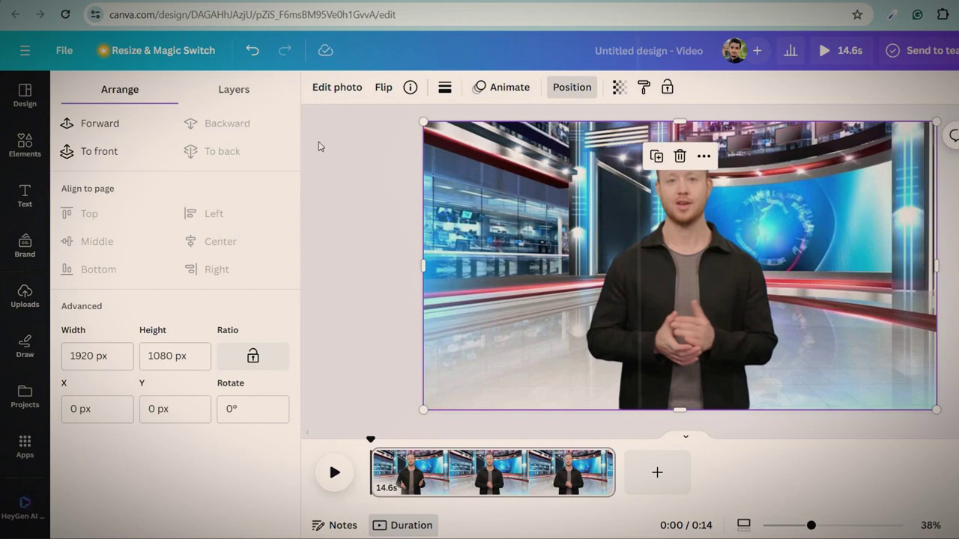
left_click(334, 472)
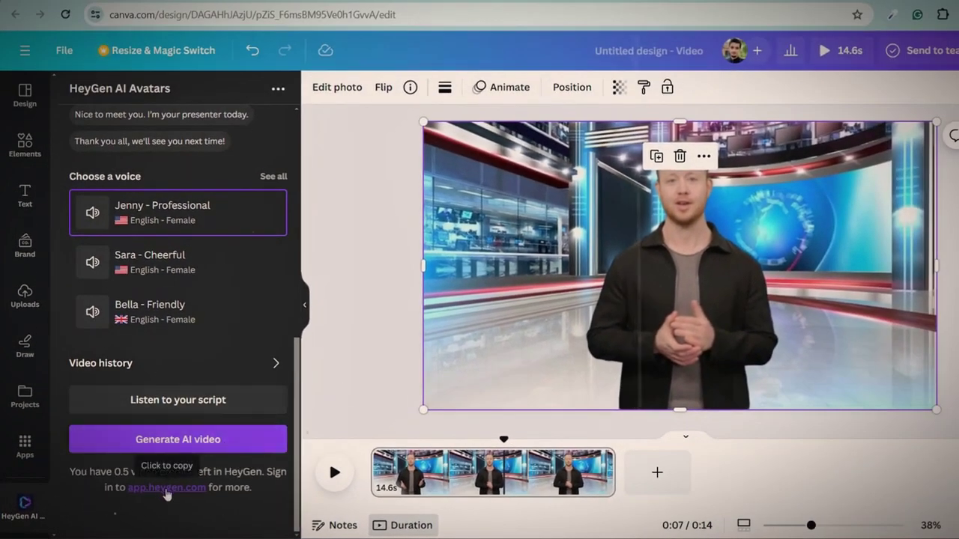
Step: Remove the HeyGen AI Avatars app from the added apps list in Canva
left_click(25, 454)
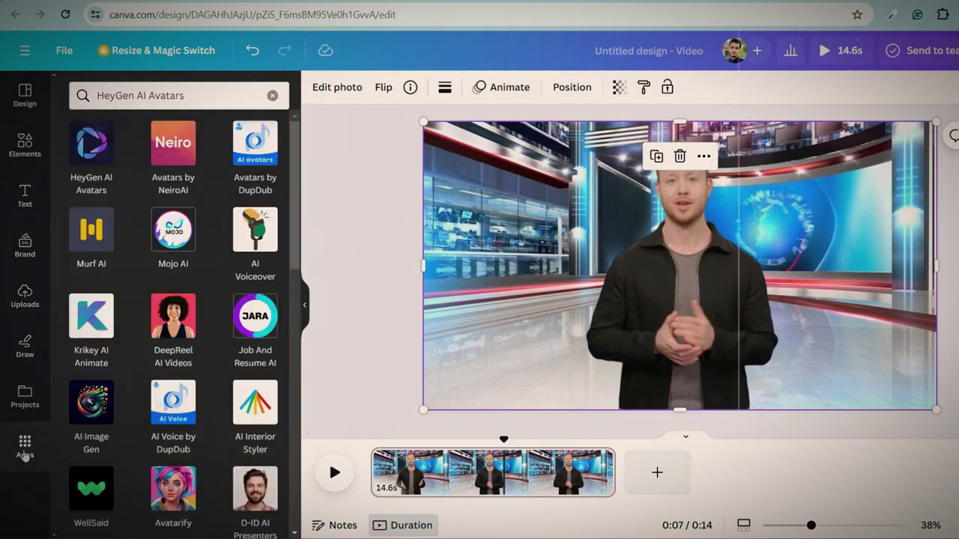
left_click(232, 134)
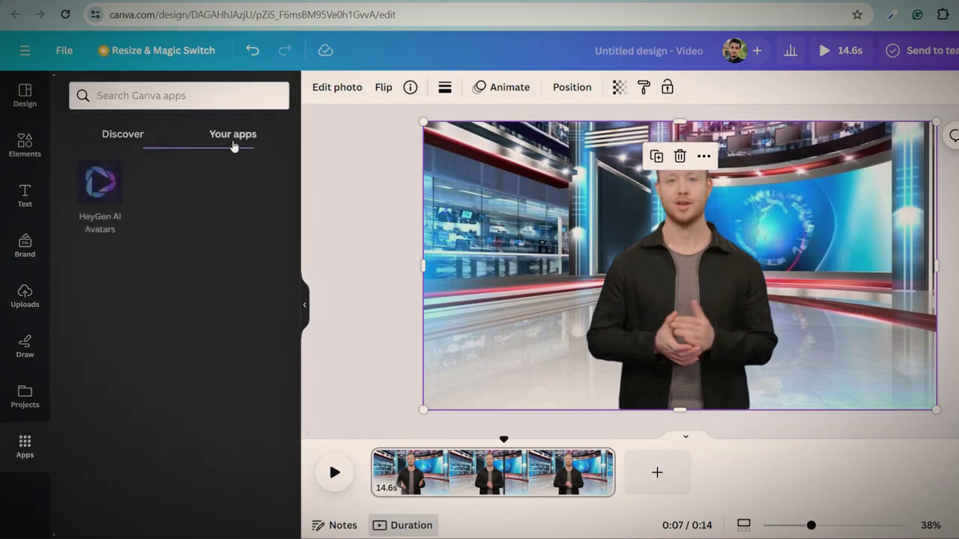
right_click(101, 164)
left_click(159, 362)
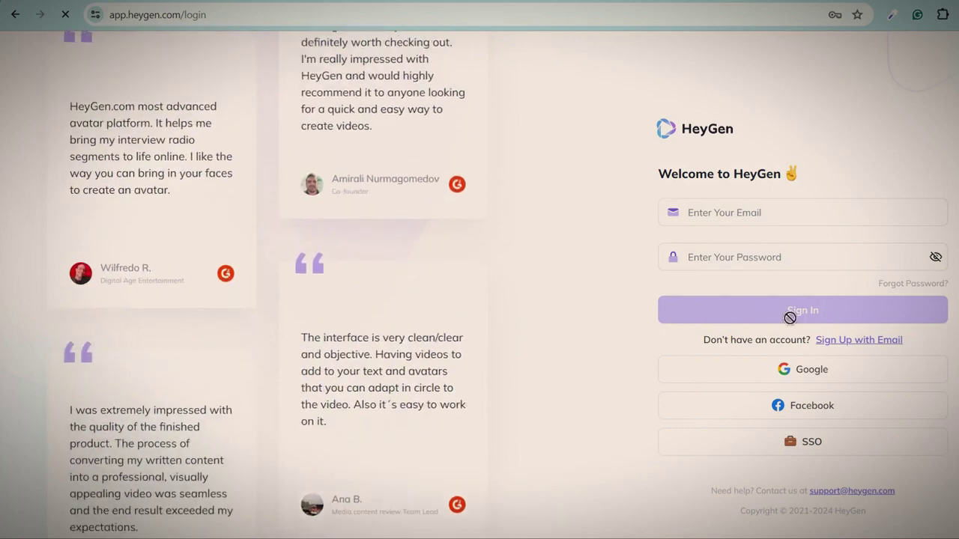
Step: Start an email sign-up on HeyGen with a fresh temporary address and request a verification code
left_click(850, 341)
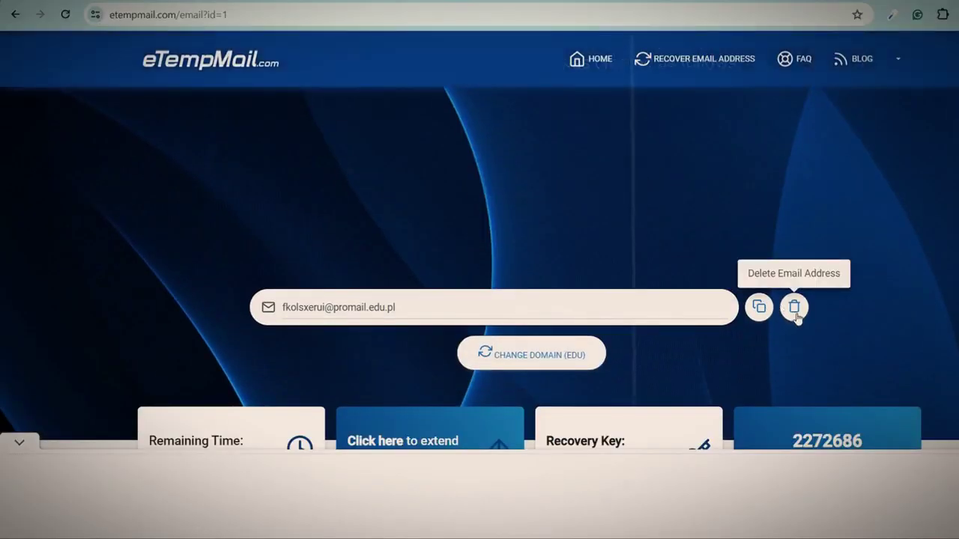
left_click(794, 309)
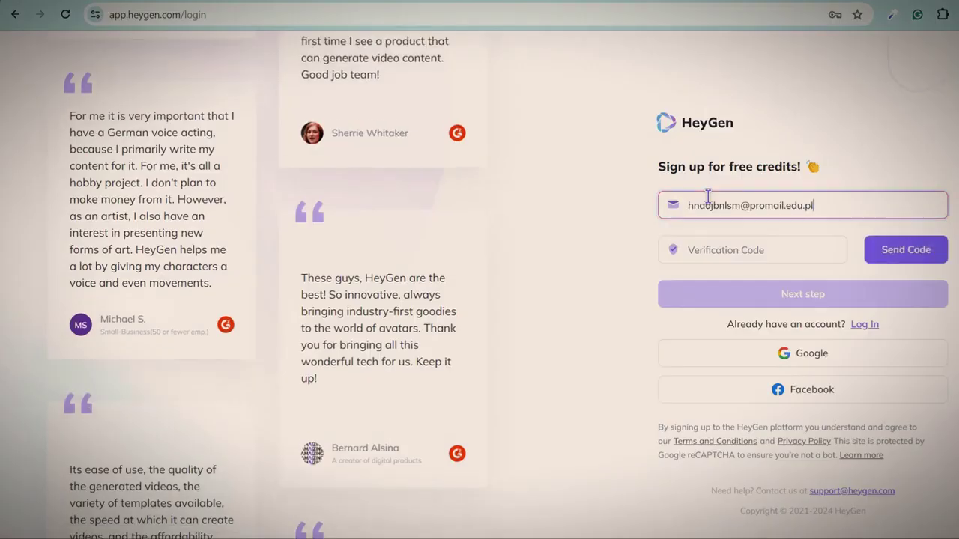
left_click(908, 250)
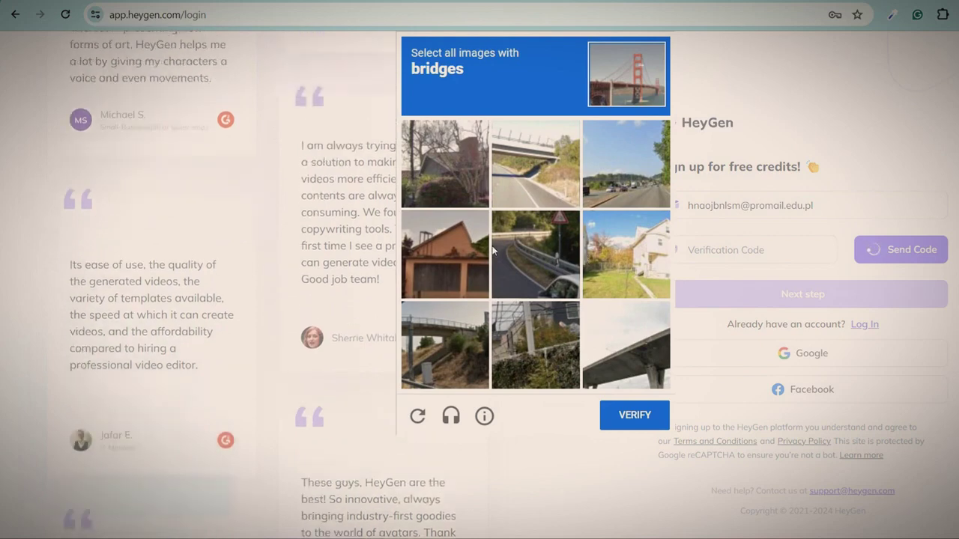
Step: Solve the captcha by selecting the three images containing a bridge
left_click(524, 189)
left_click(625, 345)
left_click(445, 345)
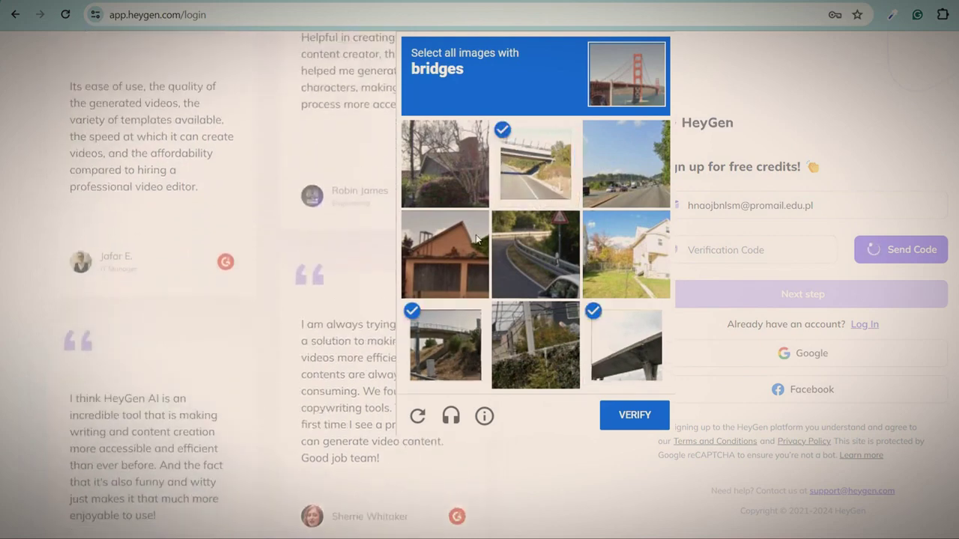
left_click(630, 419)
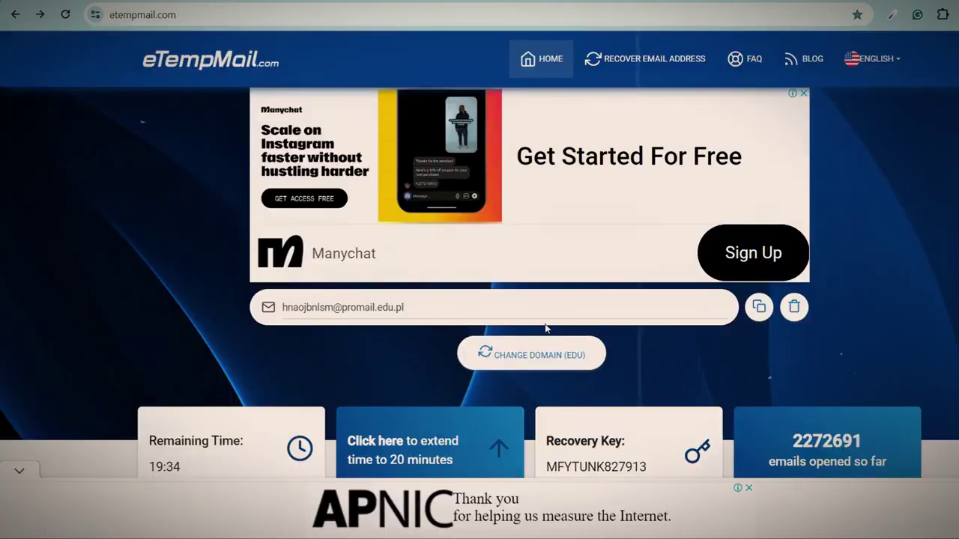
Step: Copy the verification code from the HeyGen email and paste it into the code field
scroll(545, 328, "down", 6)
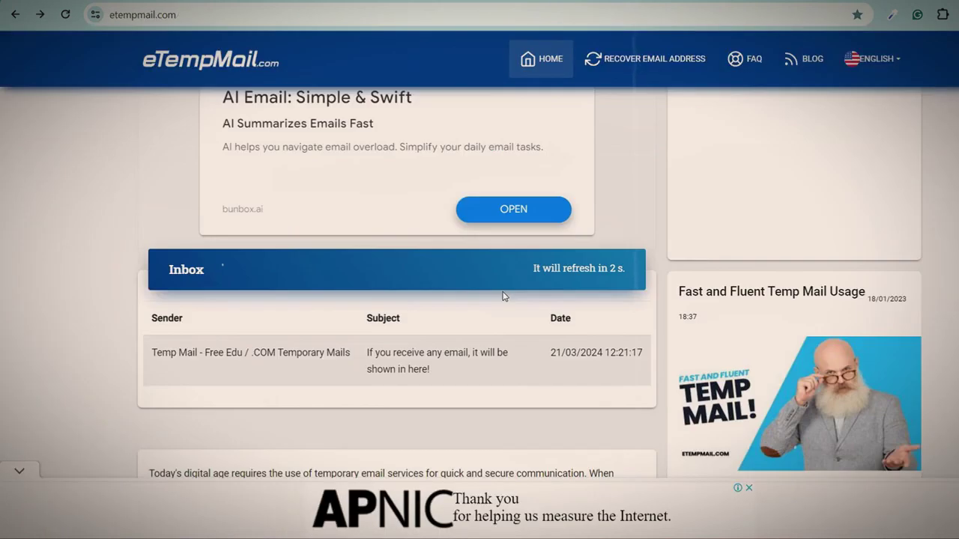
left_click(374, 269)
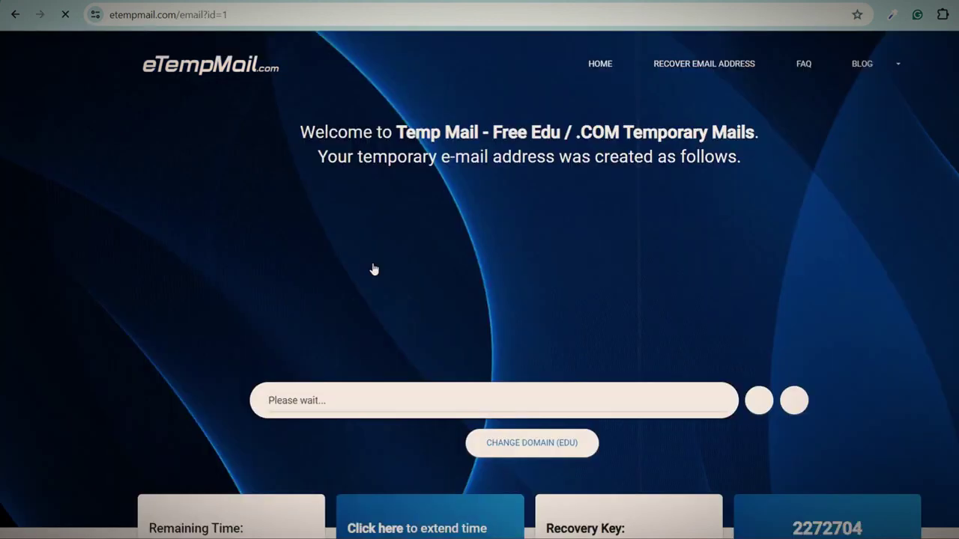
left_click_drag(295, 352, 563, 373)
key("ctrl+c")
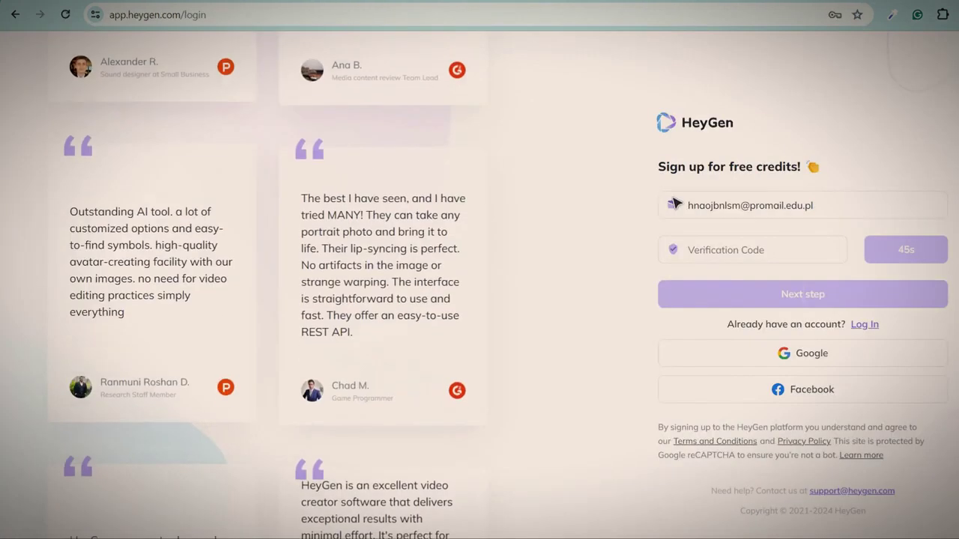
left_click(704, 249)
key("ctrl+v")
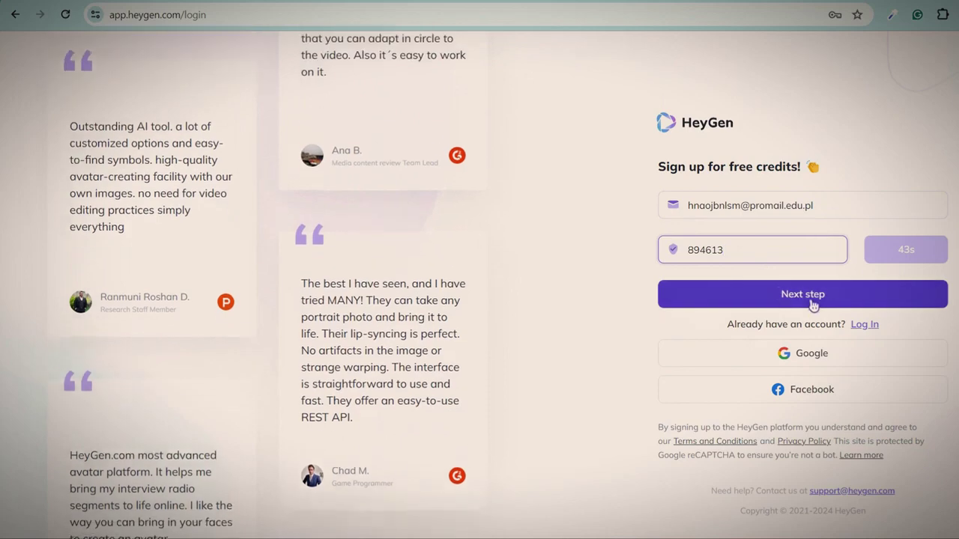
Step: Set the suggested strong password and finish creating the HeyGen account
left_click(802, 294)
left_click(833, 421)
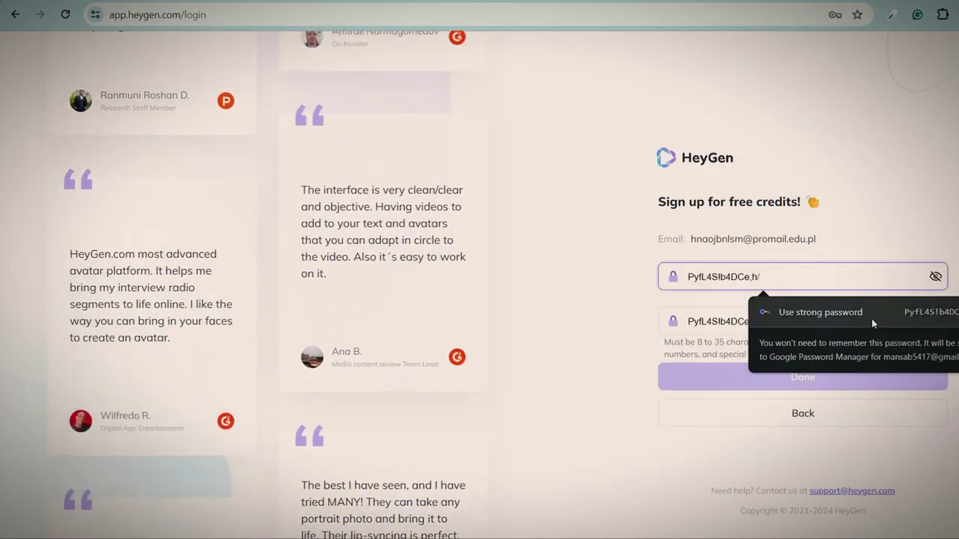
left_click(869, 308)
left_click(803, 384)
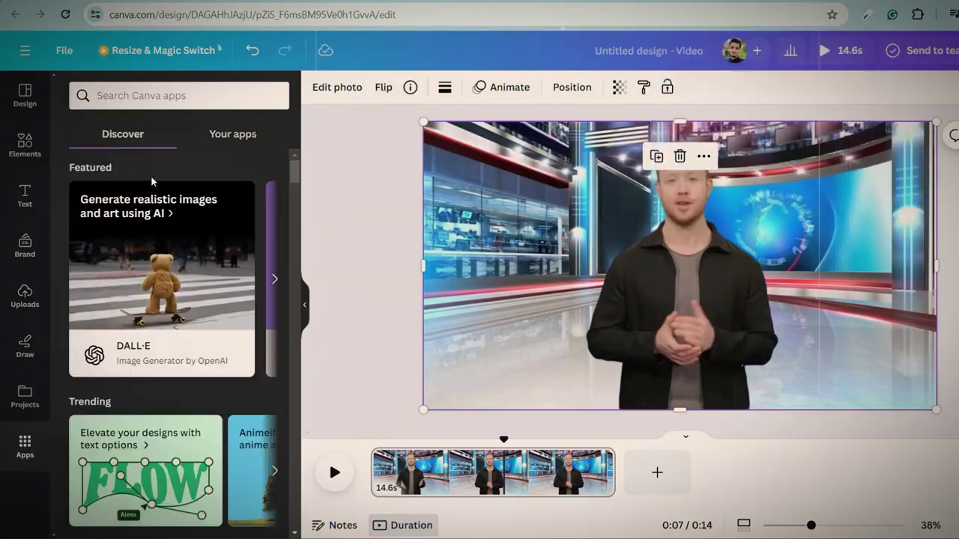
Step: Search for 'HeyGen AI Avatars' in Apps and open it in the design
type("ey")
left_click(123, 151)
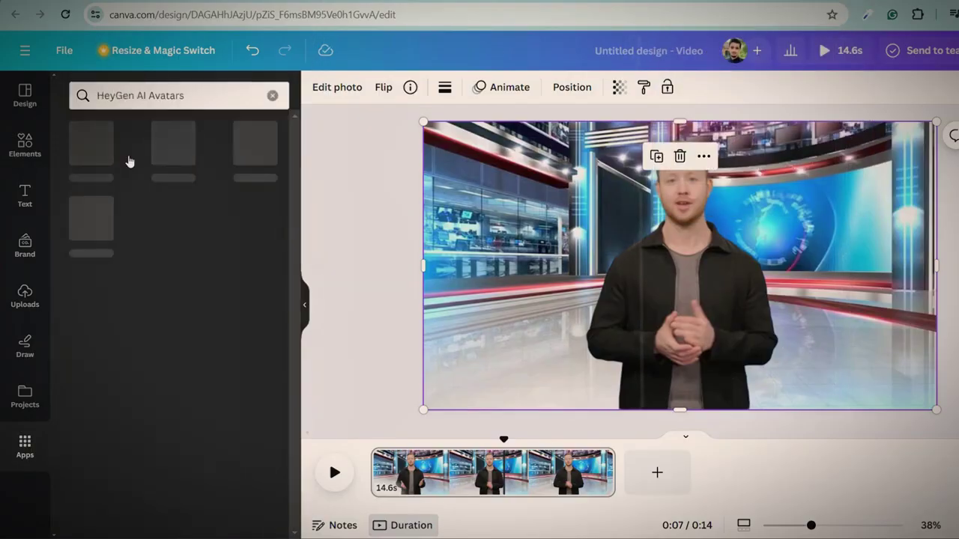
left_click(104, 146)
left_click(201, 479)
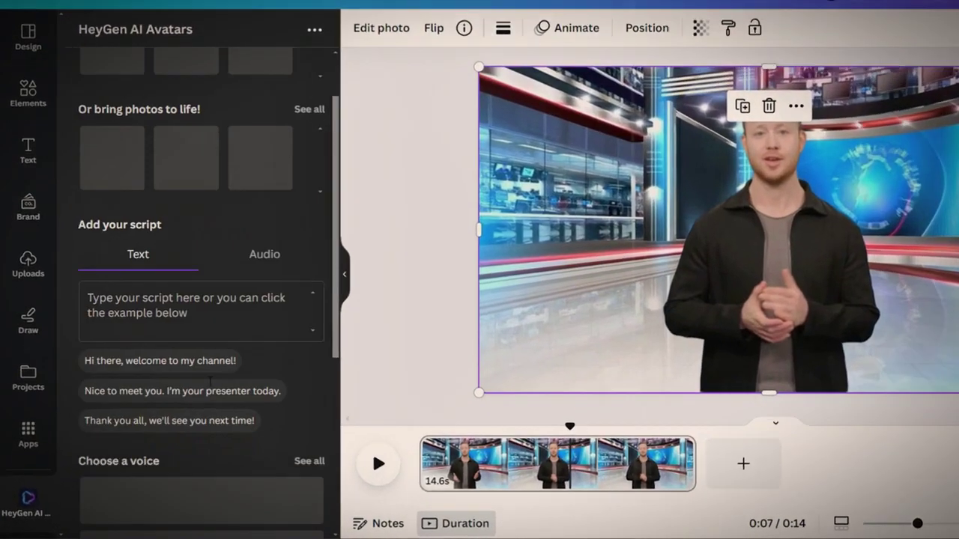
Step: Scroll through the HeyGen panel to check the remaining video credit
scroll(208, 392, "down", 5)
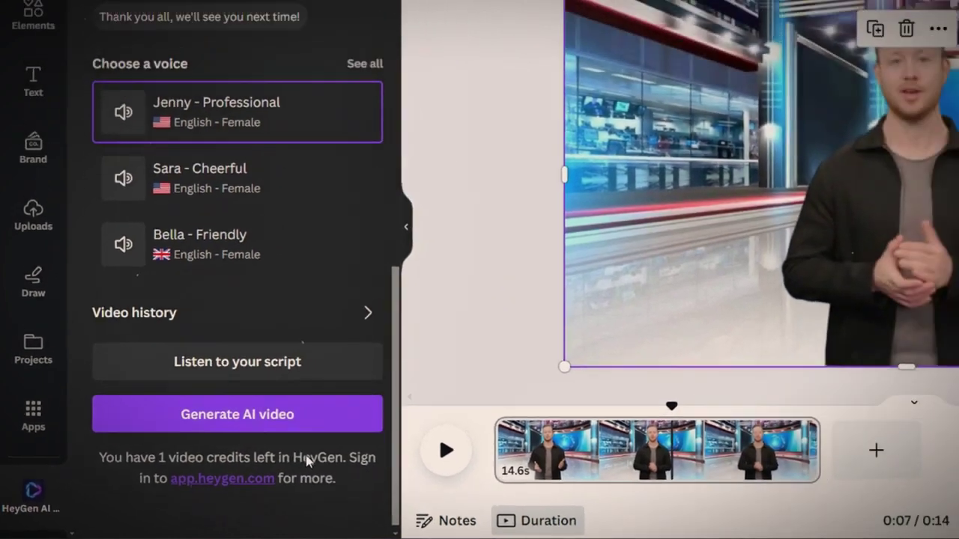
scroll(249, 445, "up", 10)
scroll(204, 452, "down", 10)
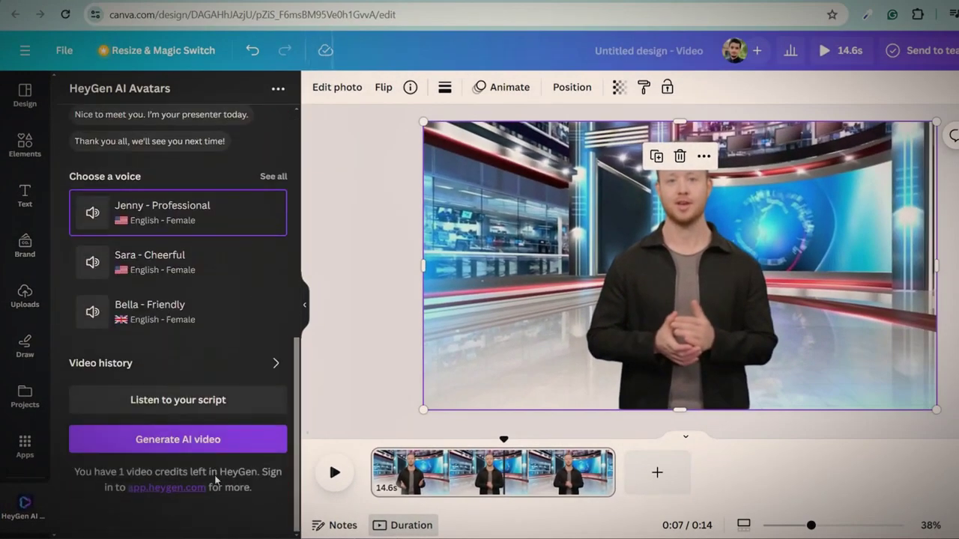
scroll(219, 408, "up", 10)
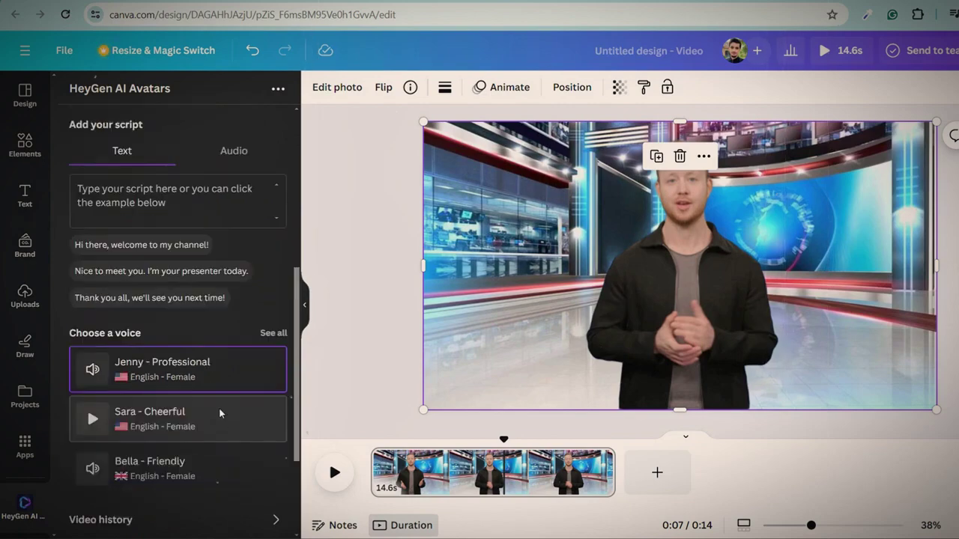